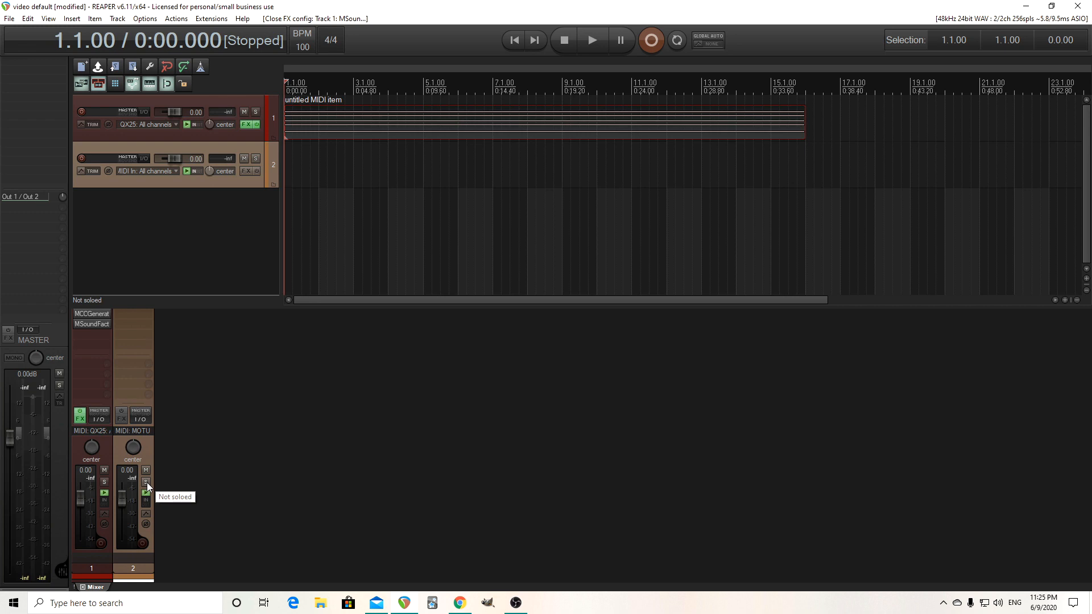
Step: Check that track 2's MIDI input is MOTU M Series MIDI In and arm the track for recording
{"action": "left_click", "coordinate": [158, 170]}
{"action": "mouse_move", "coordinate": [208, 203]}
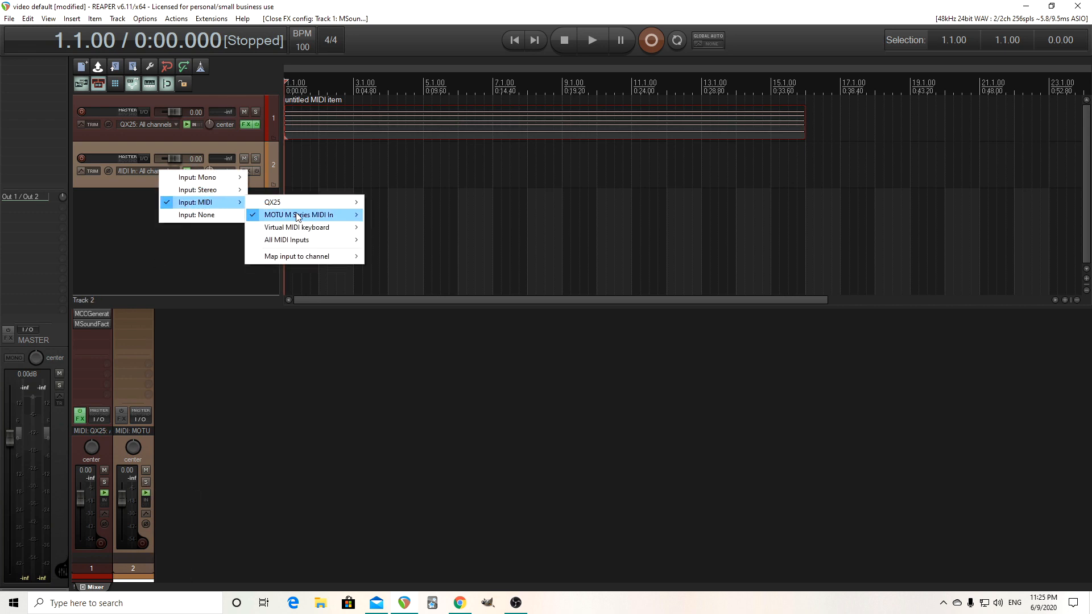
{"action": "mouse_move", "coordinate": [299, 216]}
{"action": "left_click", "coordinate": [397, 196]}
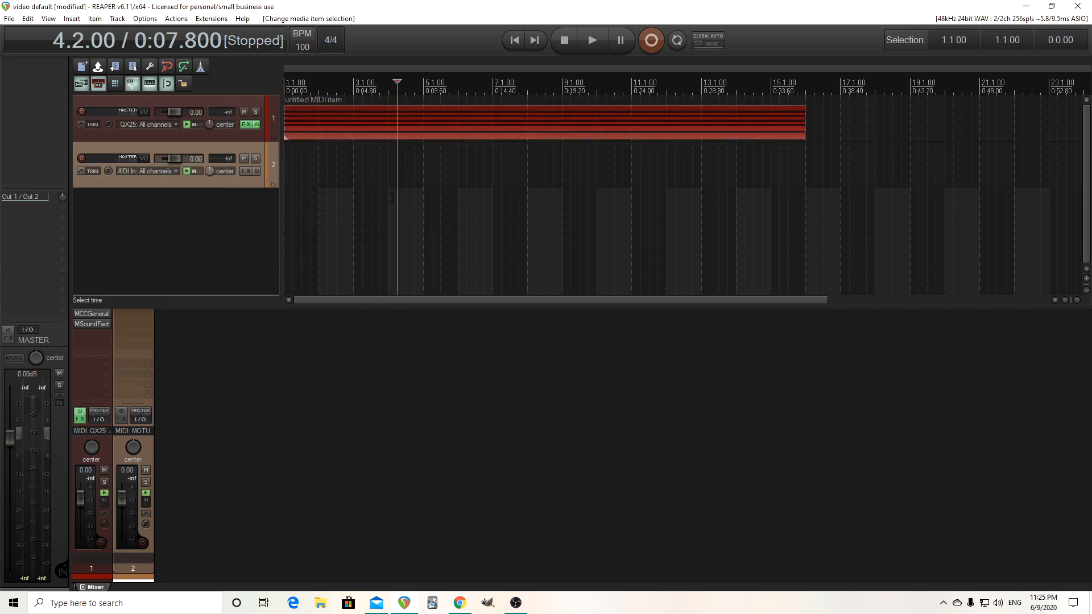
{"action": "left_click", "coordinate": [143, 541]}
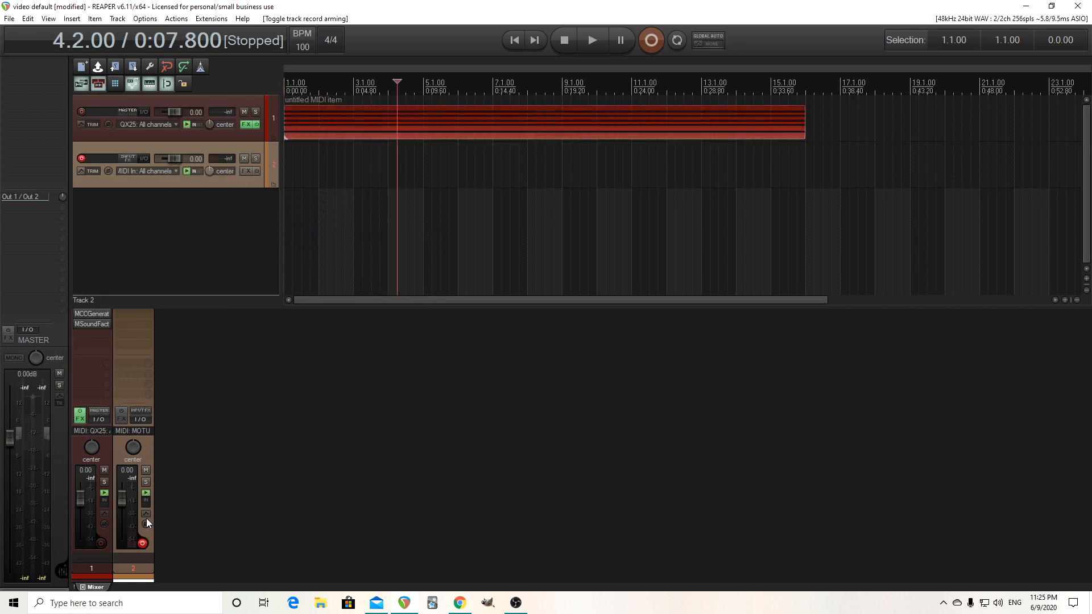
Step: Open MCCGenerator on track 1 and create a MIDI-only send from track 2 to it, with audio set to None
{"action": "left_click", "coordinate": [95, 313]}
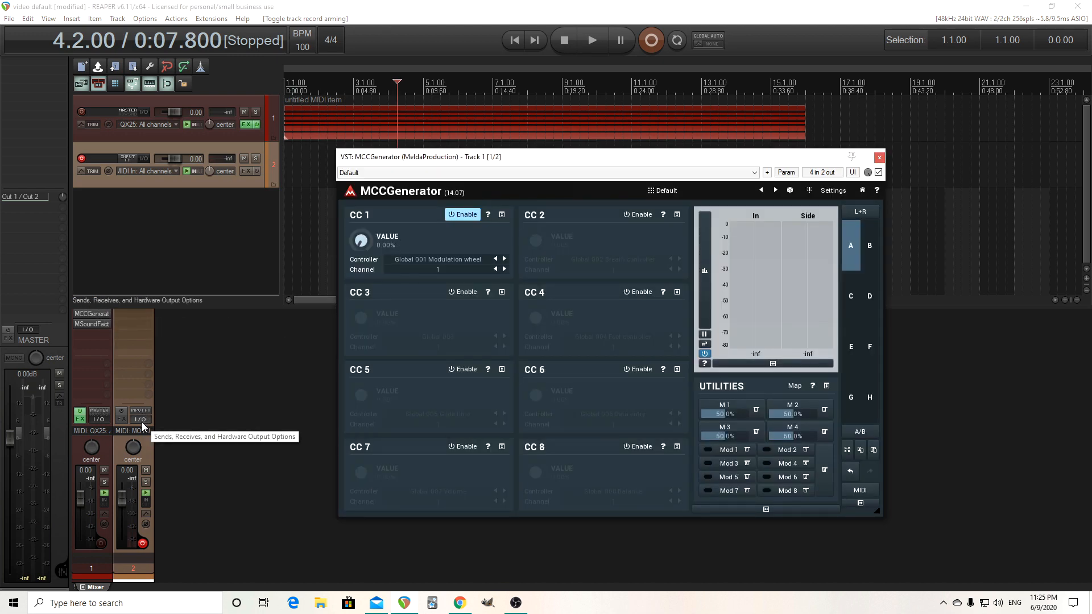
{"action": "left_click_drag", "start_coordinate": [141, 420], "coordinate": [538, 319]}
{"action": "left_click", "coordinate": [580, 377]}
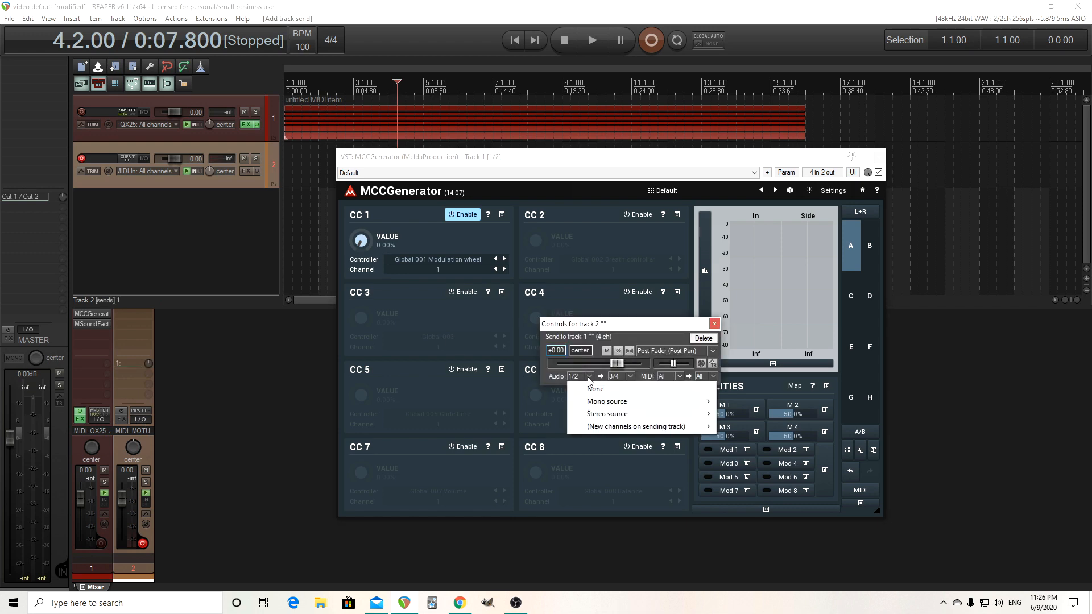
{"action": "left_click", "coordinate": [594, 392]}
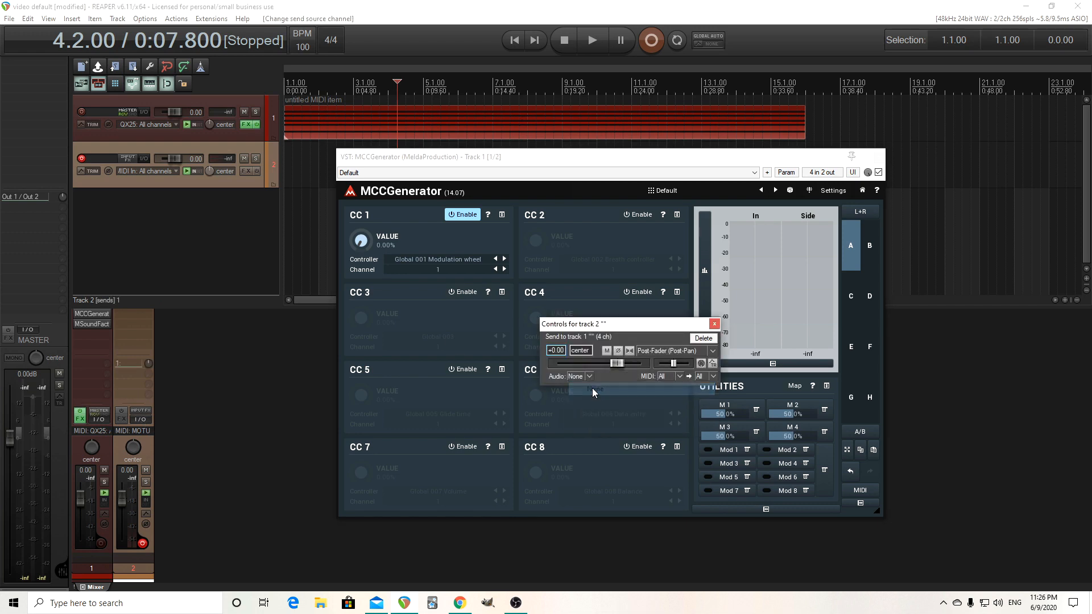
{"action": "left_click", "coordinate": [714, 324]}
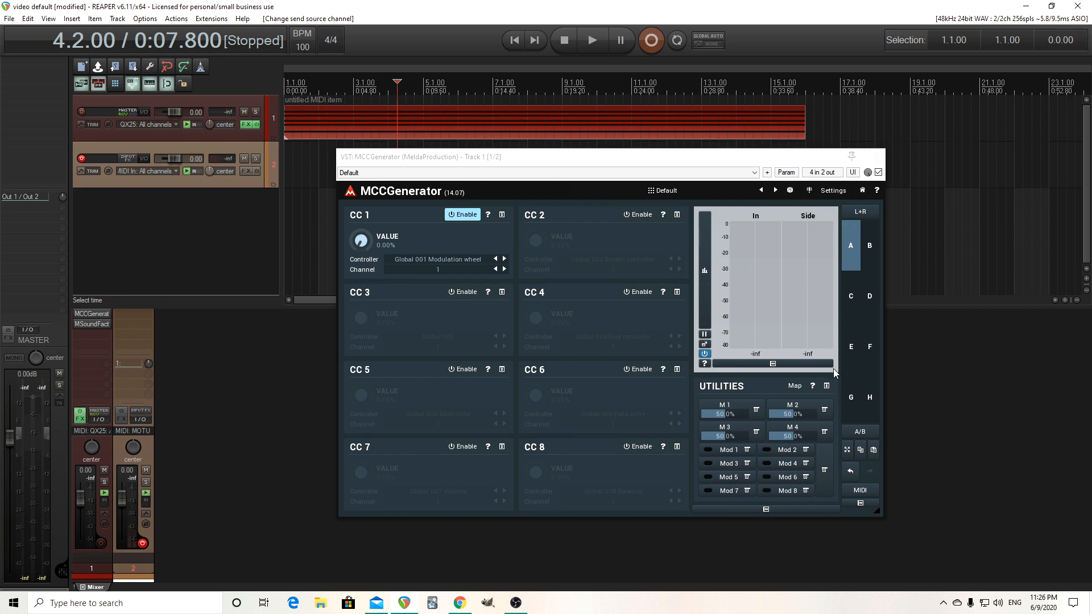
Step: In MCCGenerator's MIDI settings, enable controllers, learn User 027 Ctrl 6 onto the CC 1 Value, and activate that mapping
{"action": "left_click", "coordinate": [861, 489]}
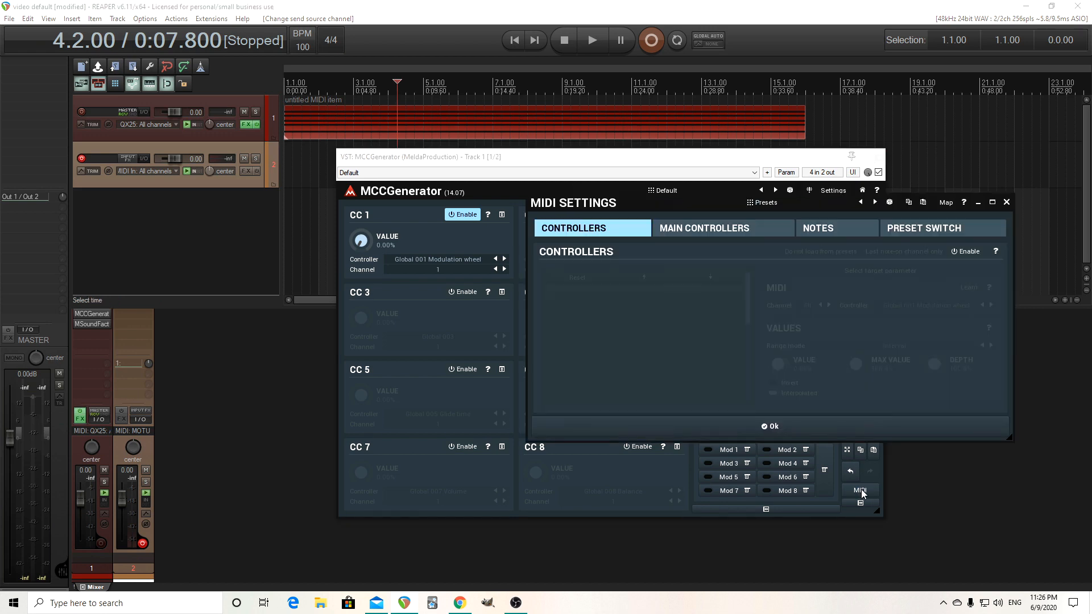
{"action": "left_click", "coordinate": [970, 252]}
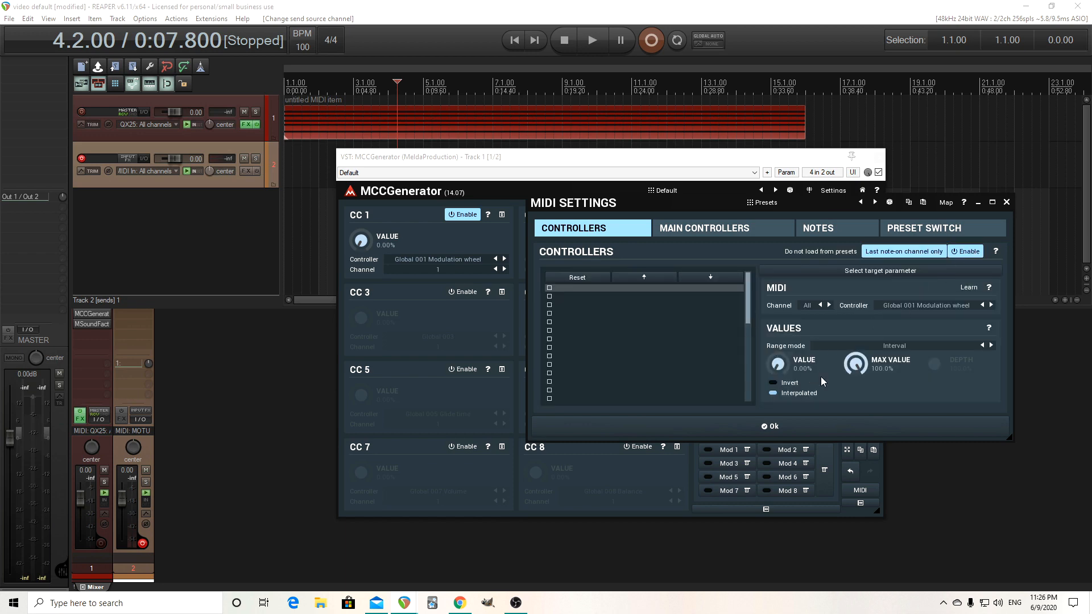
{"action": "left_click", "coordinate": [969, 289]}
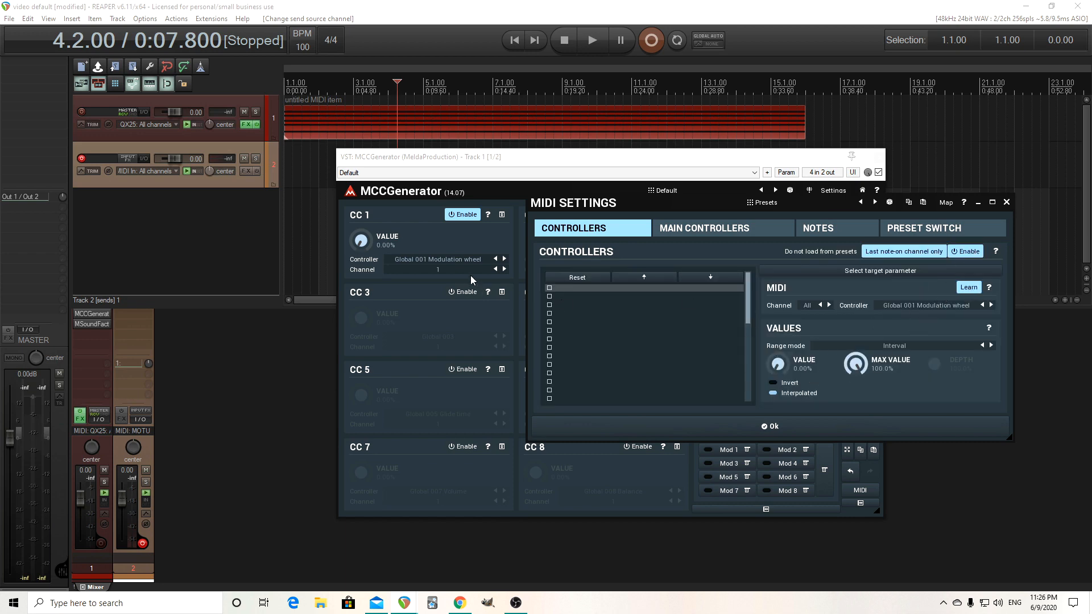
{"action": "left_click", "coordinate": [361, 242]}
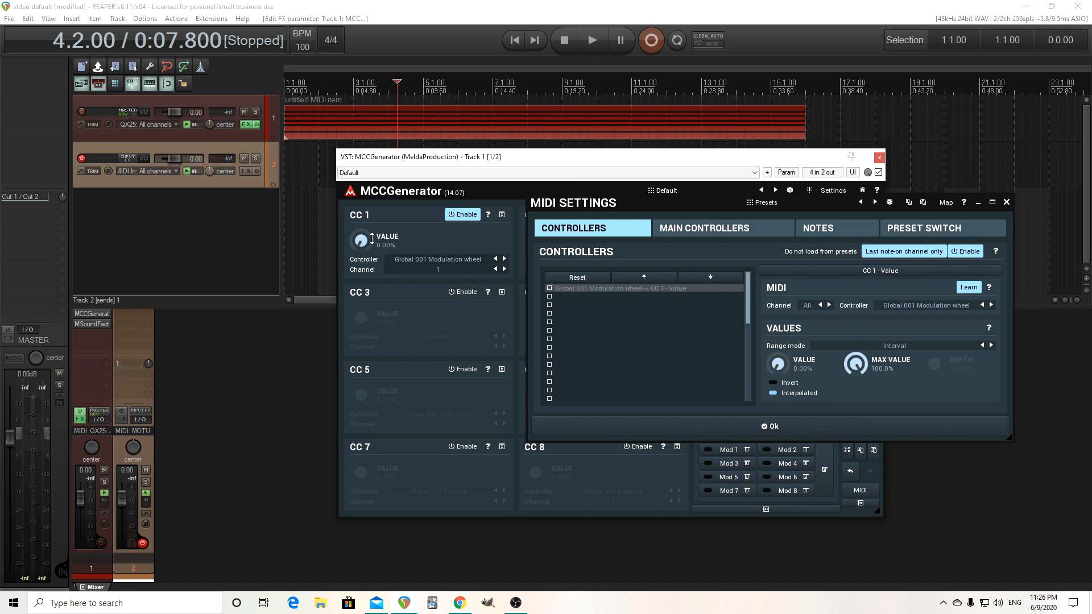
{"action": "left_click", "coordinate": [967, 289]}
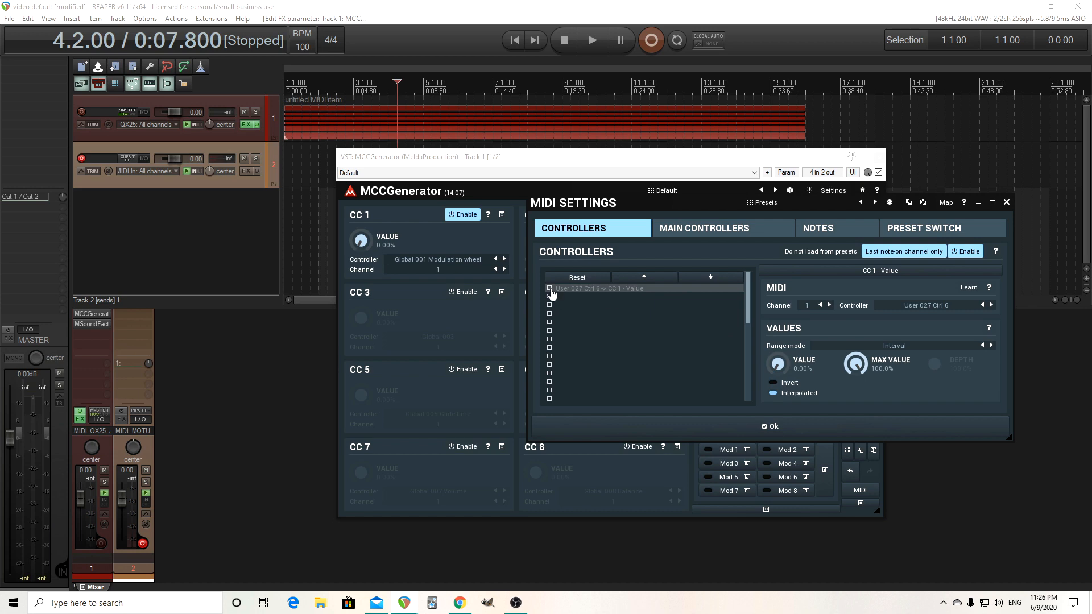
{"action": "left_click", "coordinate": [549, 288]}
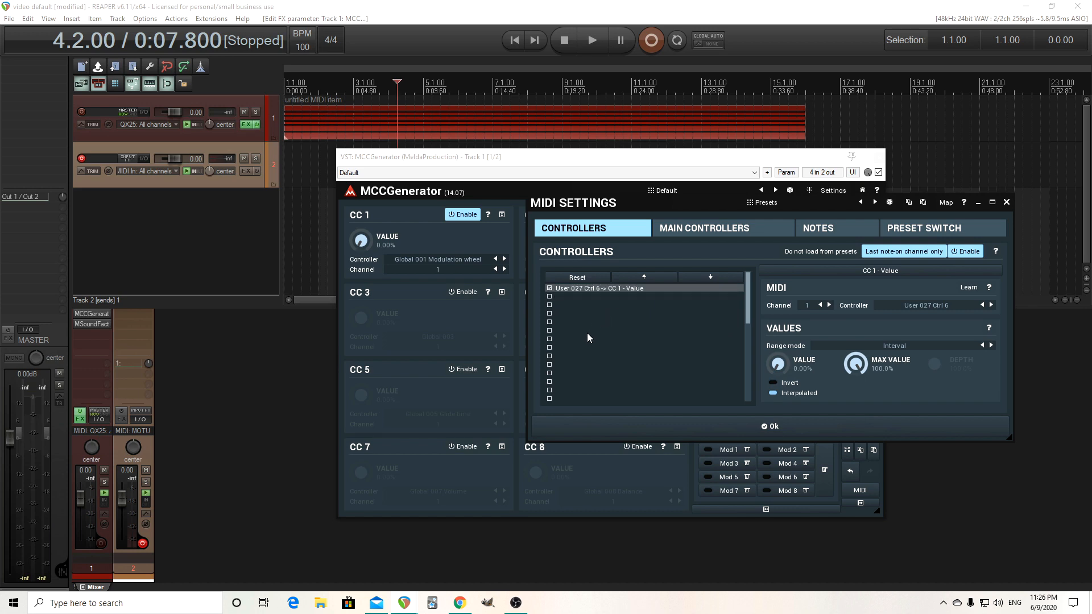
{"action": "left_click", "coordinate": [858, 427]}
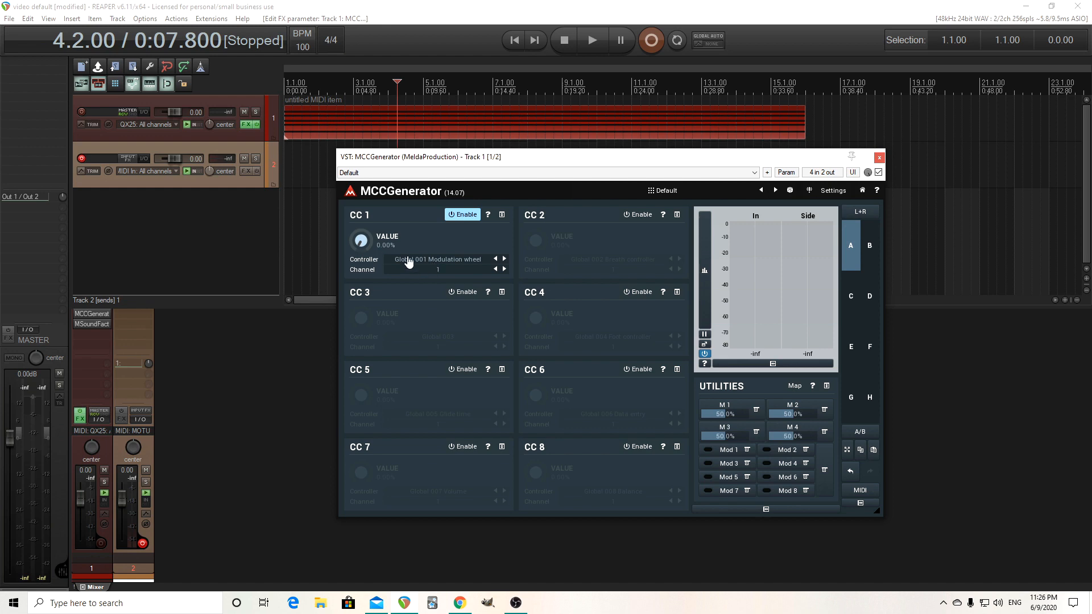
Step: Examine the controller choices for the CC 1 Value mapping and the MCCGenerator preset list
{"action": "left_click", "coordinate": [859, 490]}
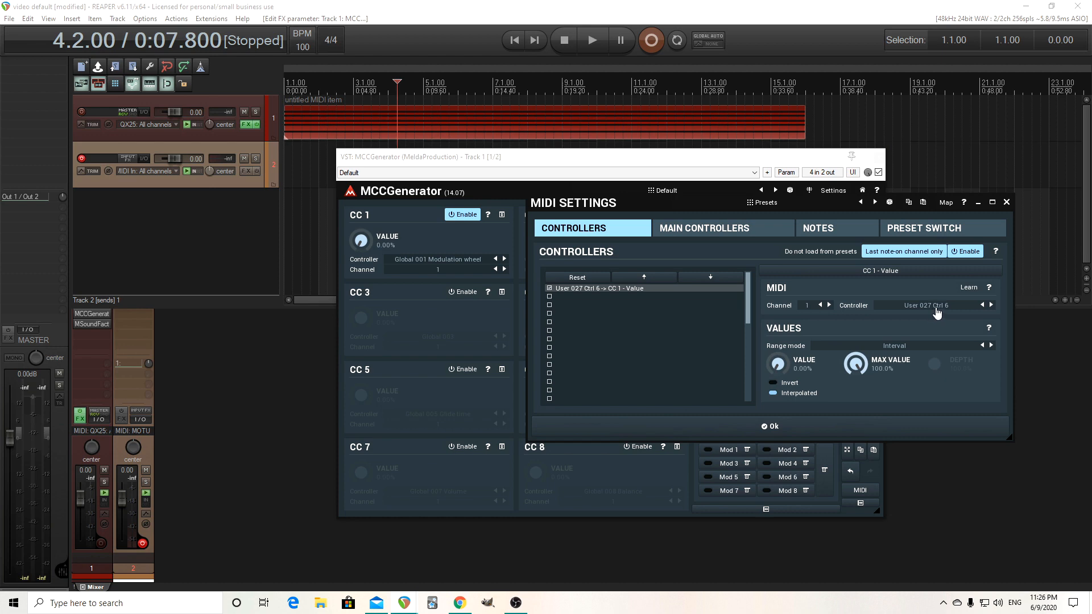
{"action": "left_click", "coordinate": [937, 307]}
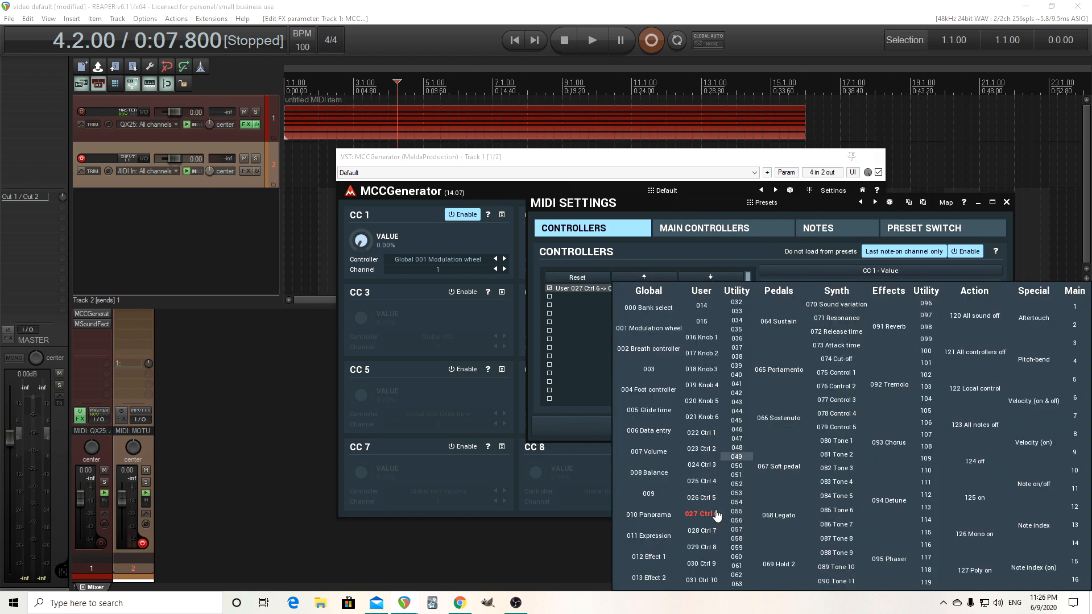
{"action": "left_click", "coordinate": [641, 256]}
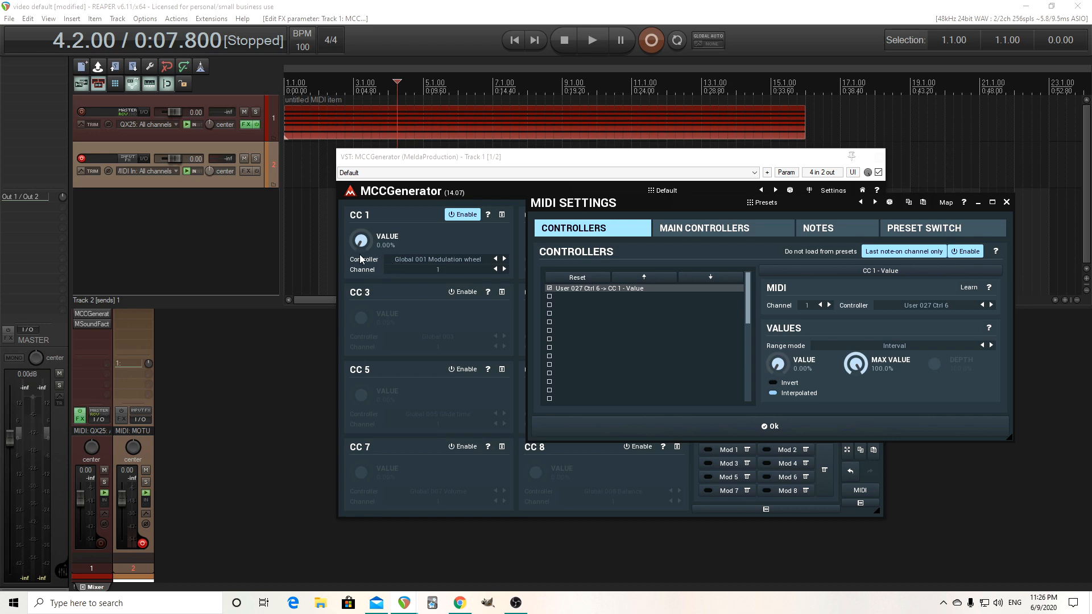
{"action": "left_click", "coordinate": [796, 431]}
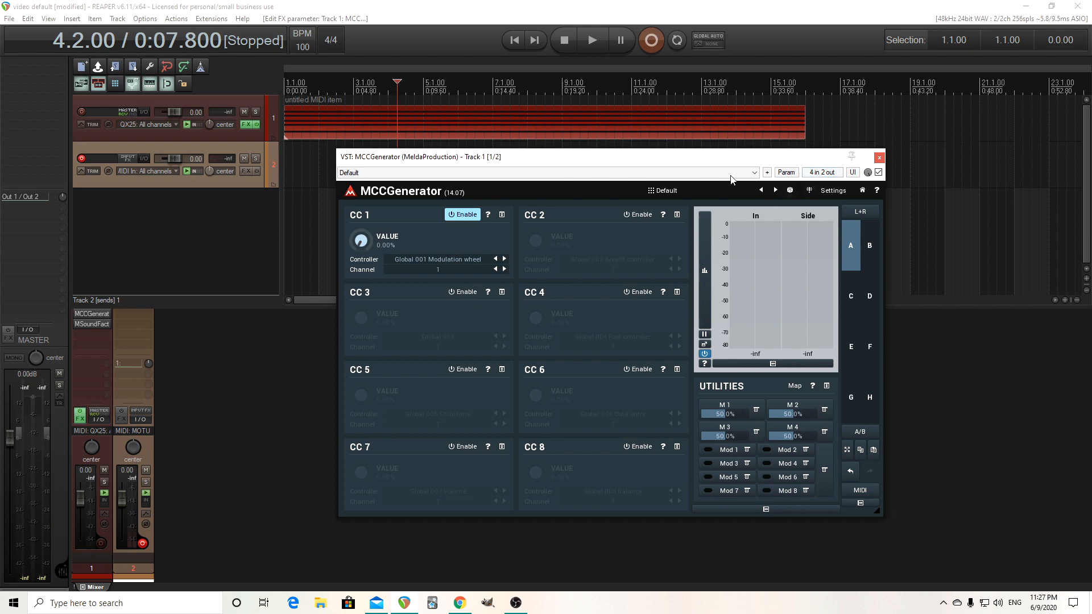
{"action": "left_click", "coordinate": [685, 194]}
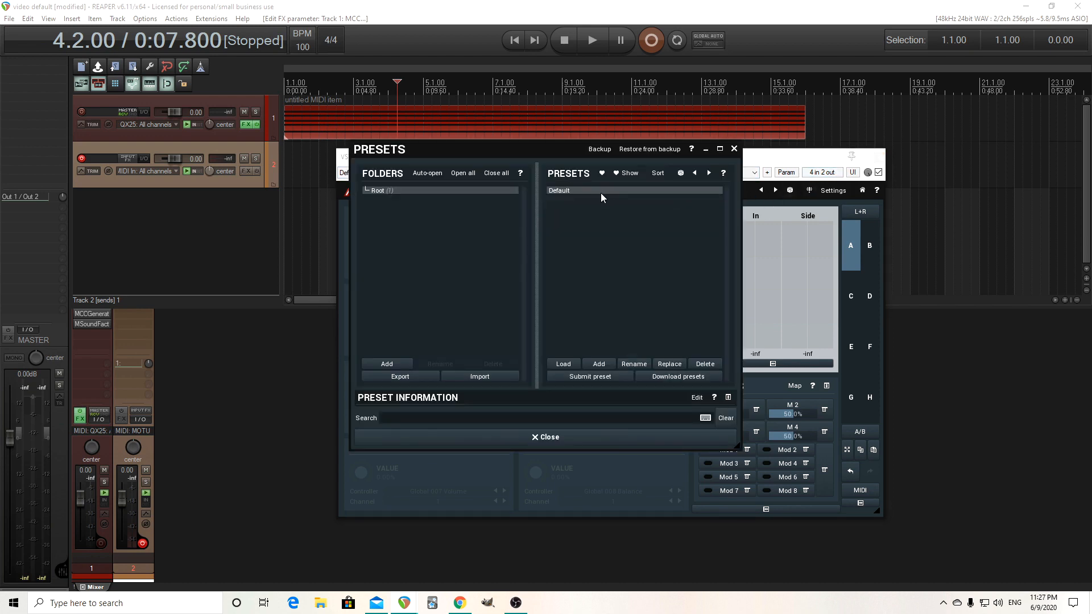
{"action": "left_click", "coordinate": [734, 149]}
Step: Disarm track 2, open track 1's MSoundFactory instrument, and reposition its window clear of the transport
{"action": "left_click", "coordinate": [142, 543]}
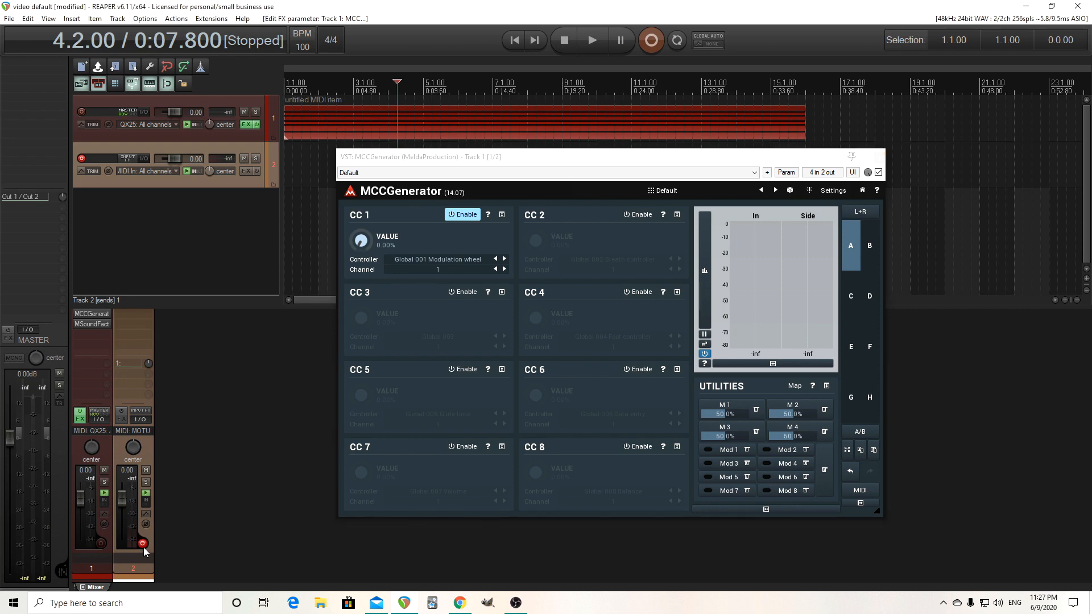
{"action": "left_click", "coordinate": [91, 324]}
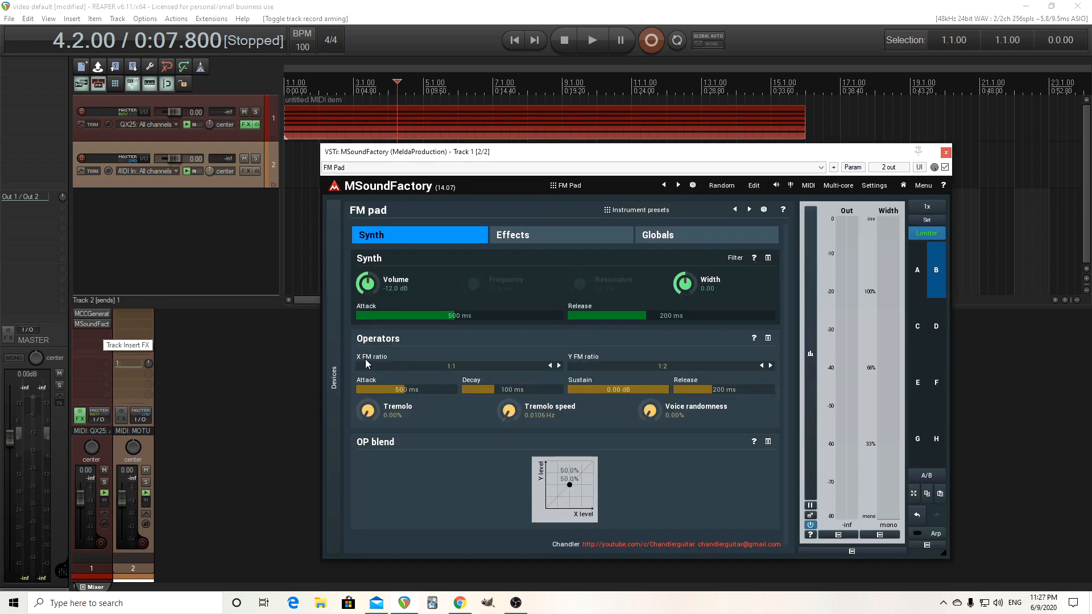
{"action": "left_click_drag", "start_coordinate": [485, 153], "coordinate": [448, 118]}
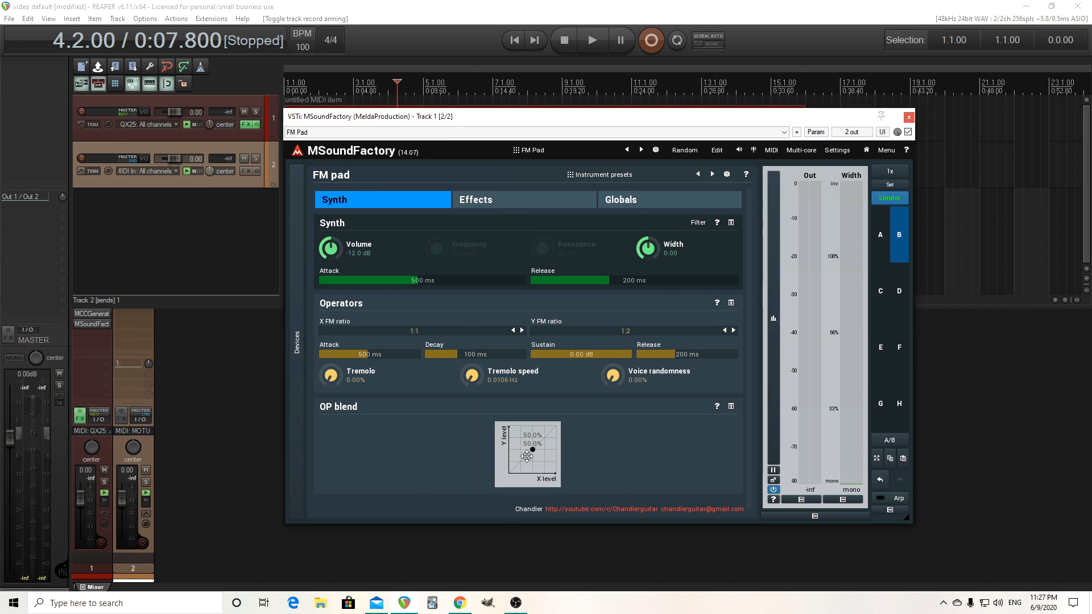
{"action": "left_click_drag", "start_coordinate": [472, 116], "coordinate": [482, 146]}
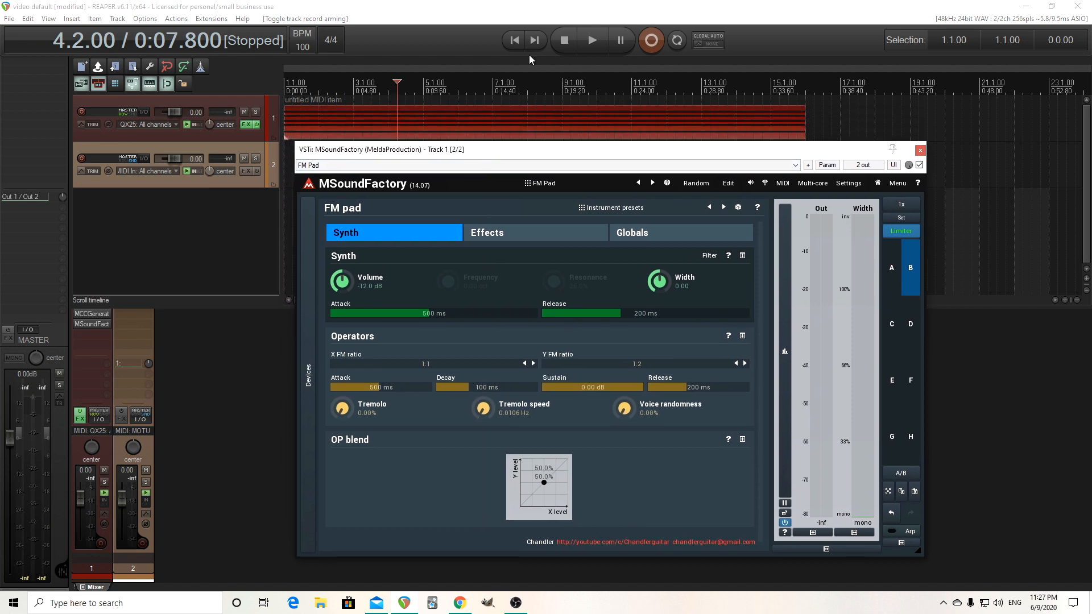
Step: Play the project from the start to hear the FM pad, and stop playback
{"action": "left_click", "coordinate": [515, 41]}
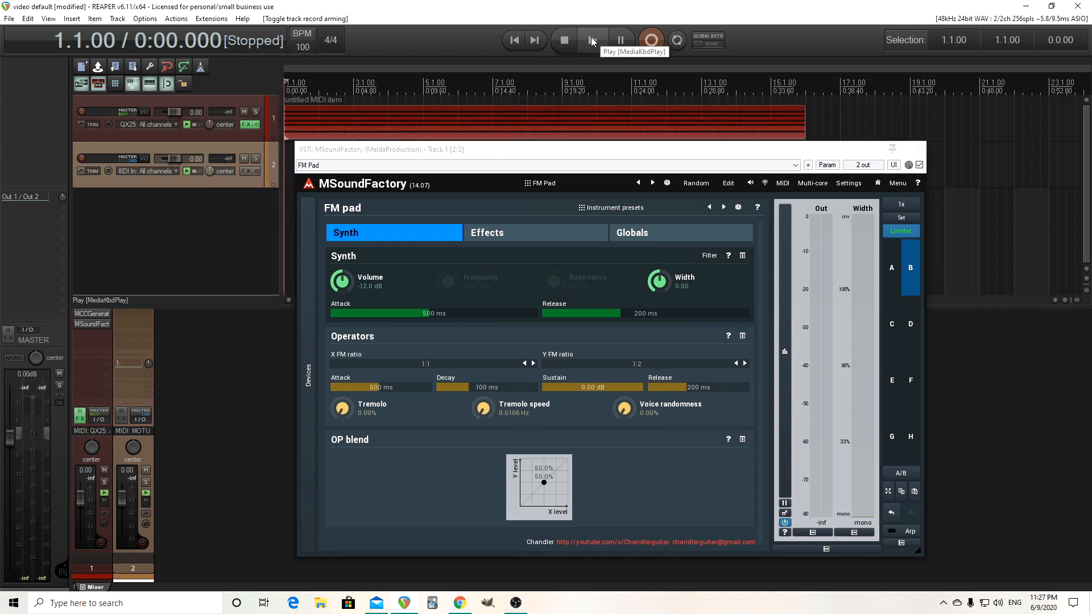
{"action": "left_click", "coordinate": [591, 39]}
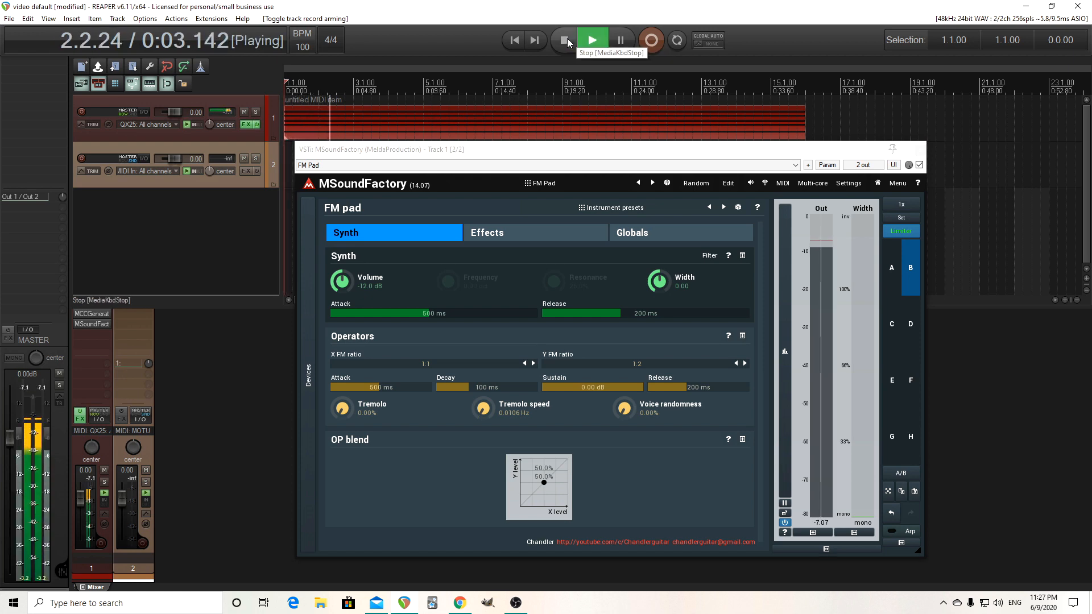
{"action": "left_click", "coordinate": [567, 39]}
Step: Enable the FM pad's synth filter with frequency +3.00 oct and resonance 35.0%, auditioning a frequency sweep during playback
{"action": "left_click", "coordinate": [709, 256]}
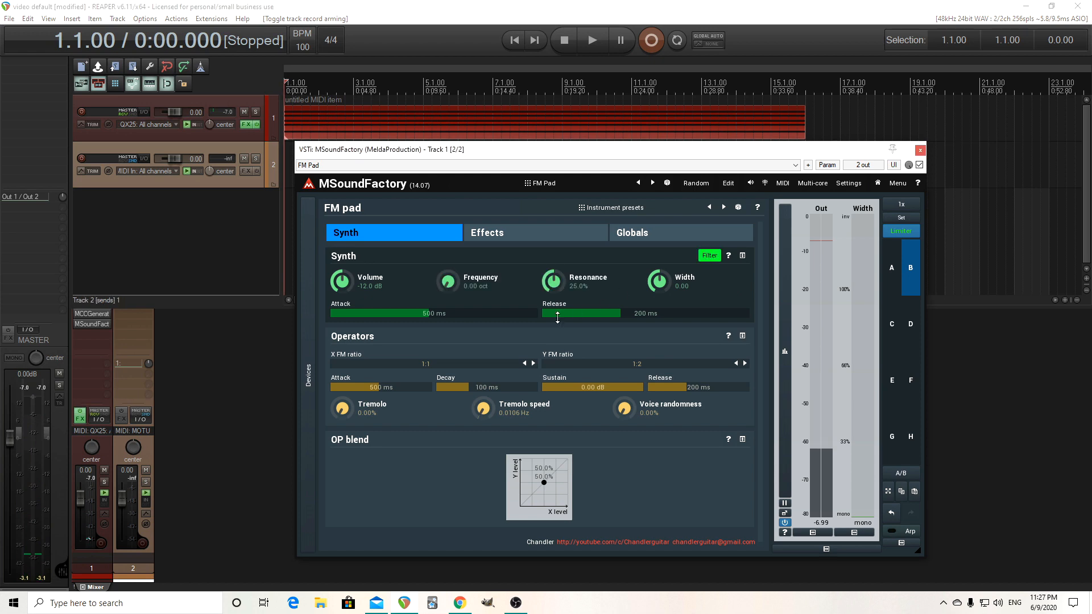
{"action": "left_click_drag", "start_coordinate": [449, 287], "coordinate": [449, 267]}
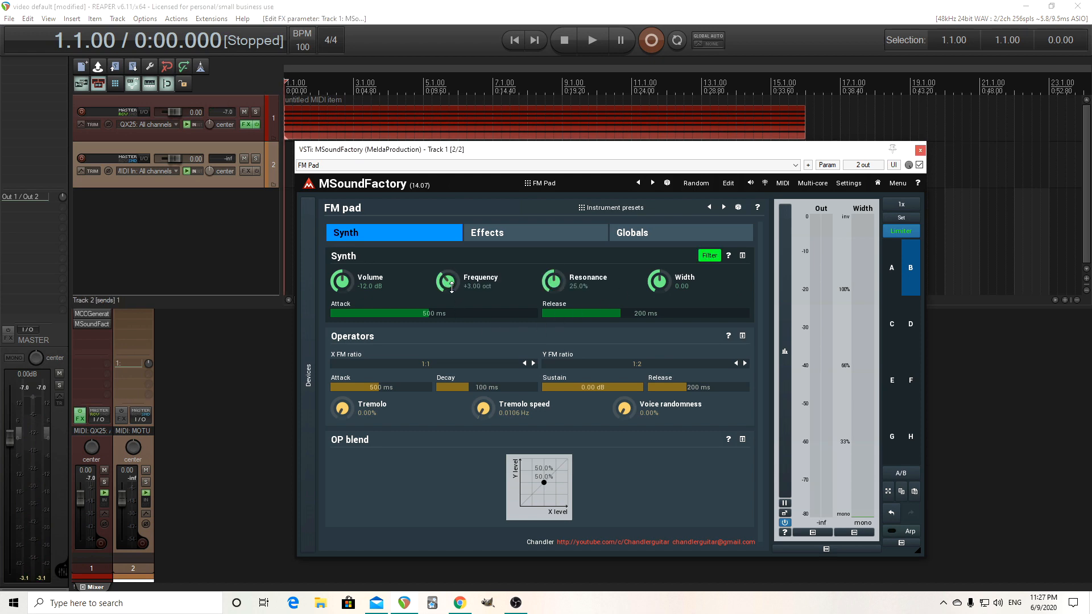
{"action": "left_click", "coordinate": [589, 38]}
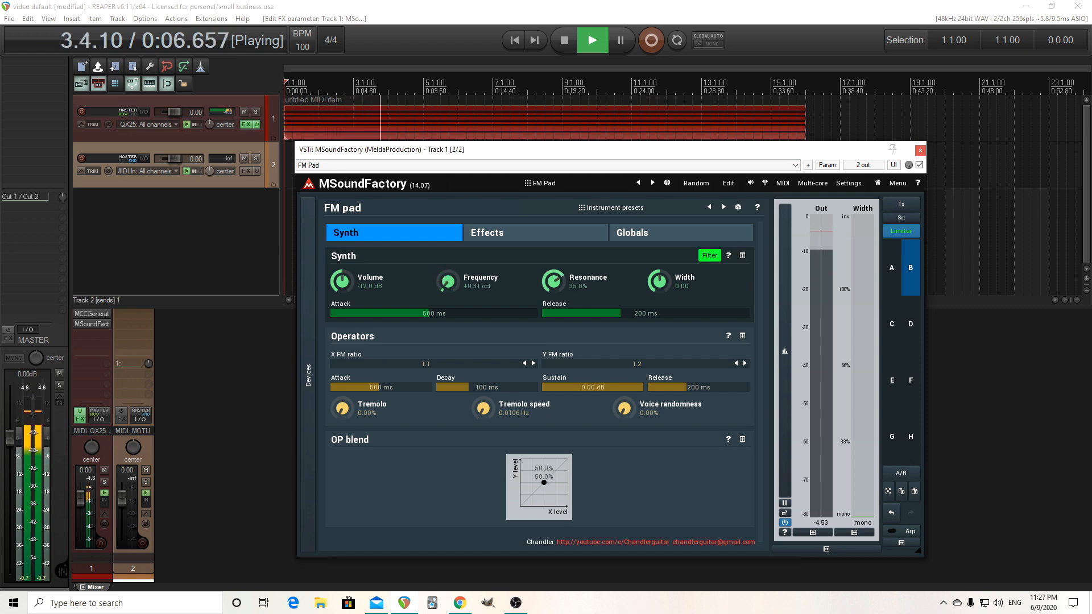
{"action": "left_click_drag", "start_coordinate": [448, 281], "coordinate": [448, 297]}
{"action": "left_click", "coordinate": [569, 49]}
{"action": "left_click", "coordinate": [569, 49]}
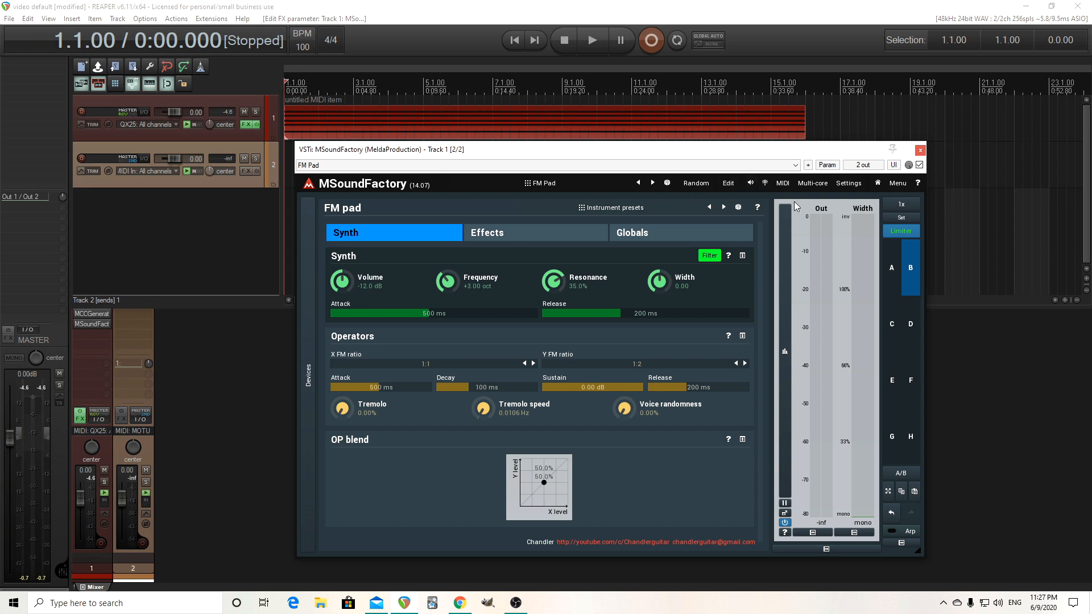
Step: Examine MSoundFactory's MIDI settings for the synth frequency mapping and the main controller assignments
{"action": "left_click", "coordinate": [783, 183]}
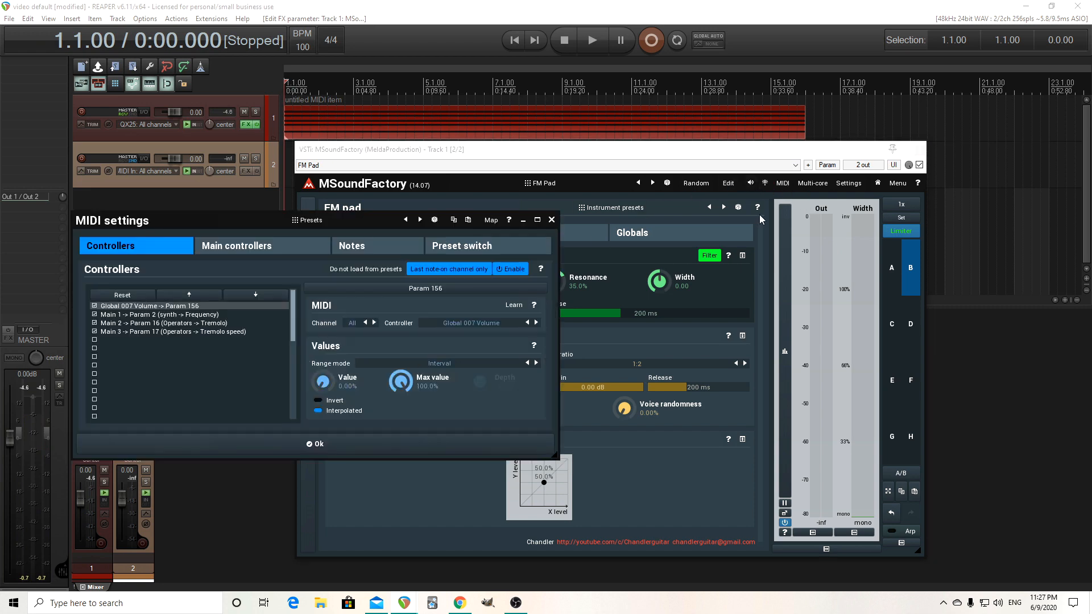
{"action": "left_click", "coordinate": [176, 314]}
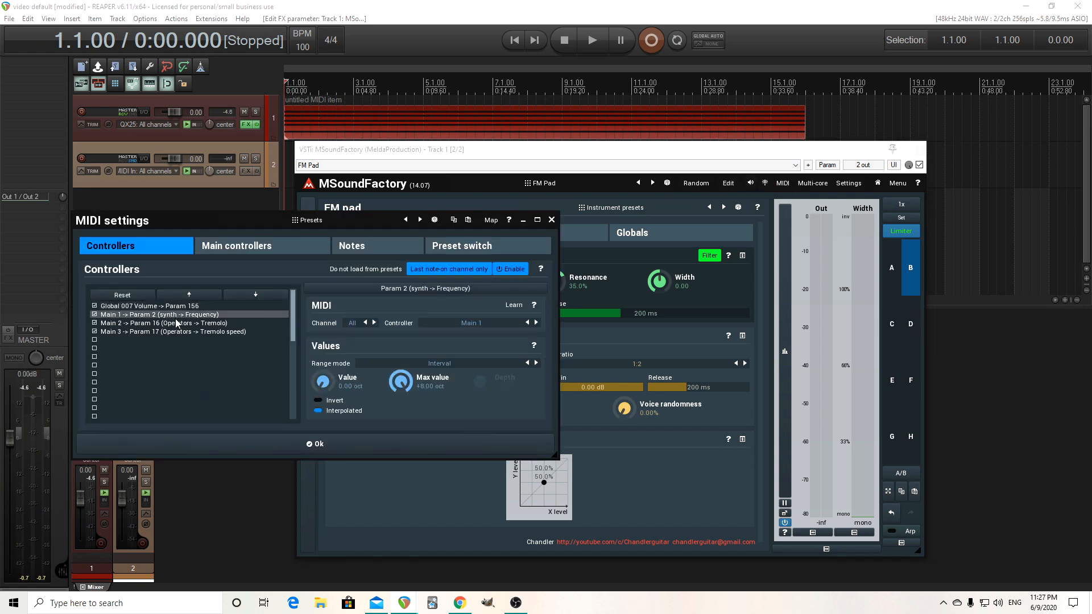
{"action": "left_click", "coordinate": [273, 246]}
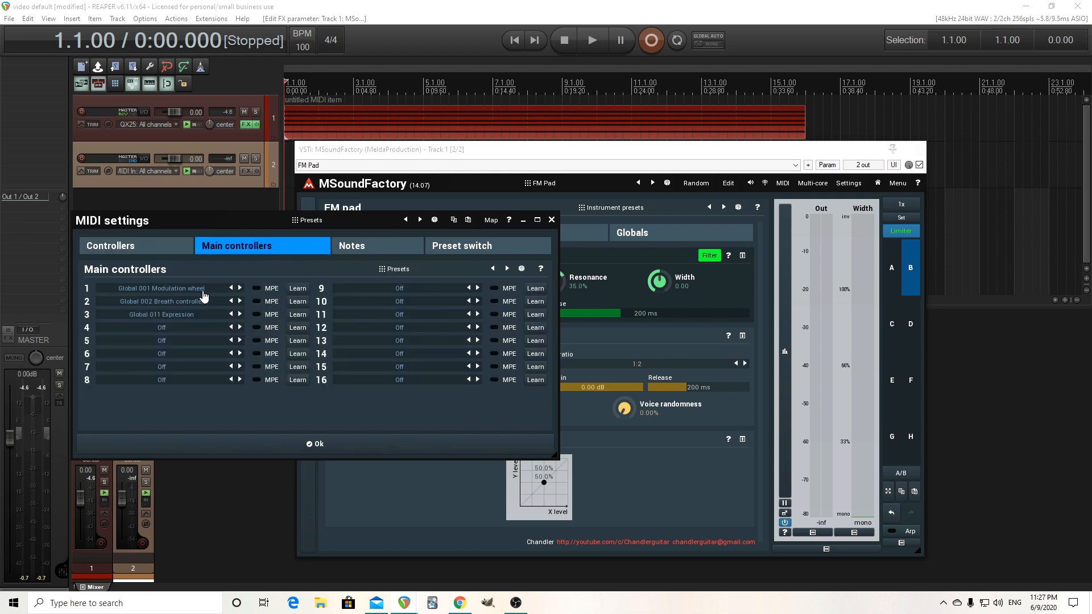
{"action": "left_click", "coordinate": [361, 447]}
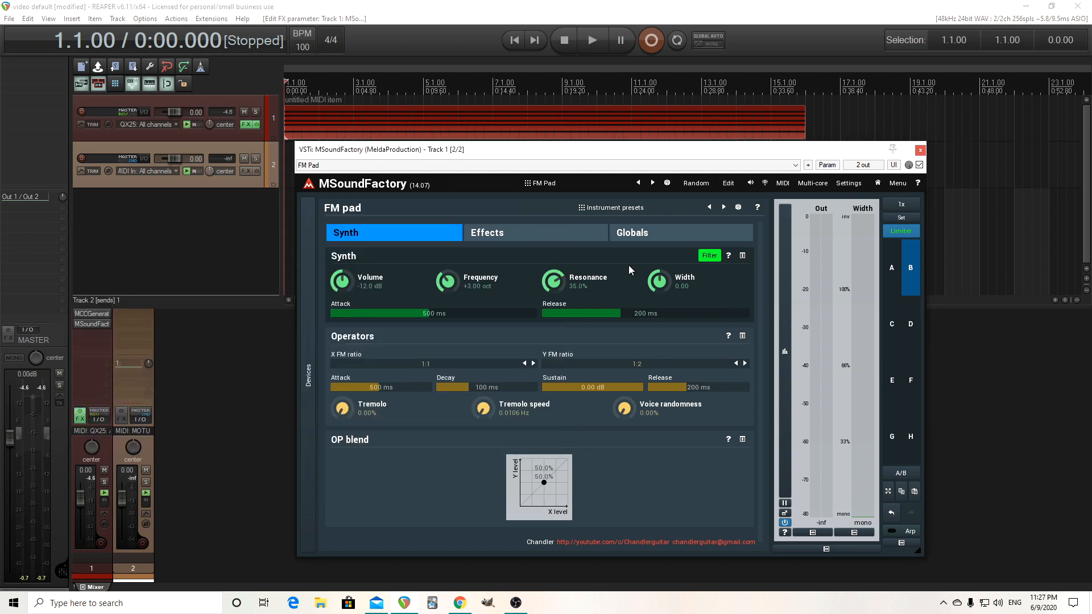
Step: Reopen MCCGenerator from track 1 and move its window so MSoundFactory's Frequency knob stays visible
{"action": "left_click", "coordinate": [97, 314]}
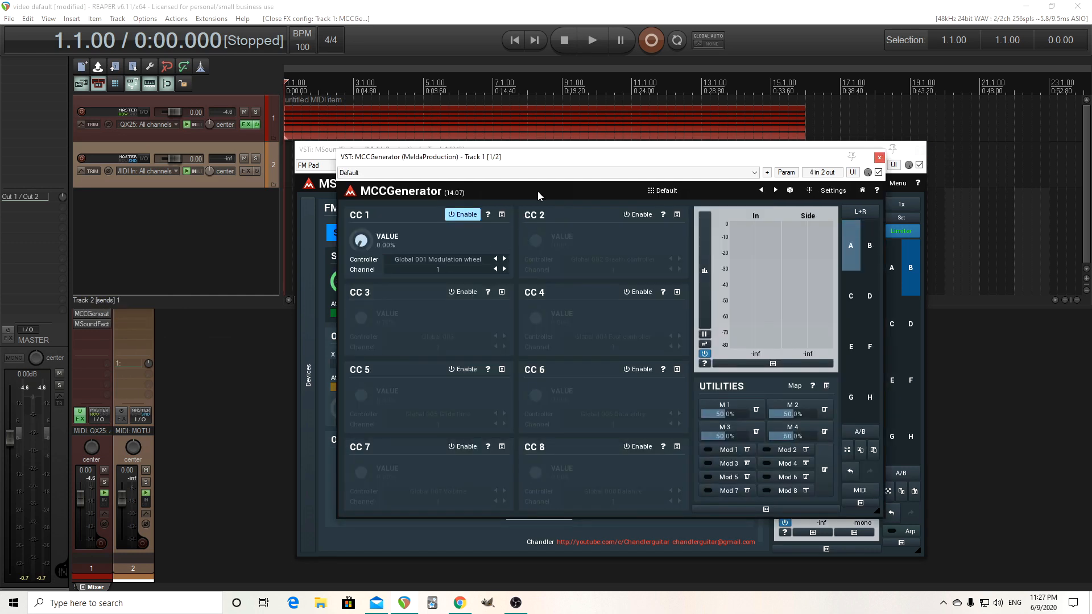
{"action": "left_click_drag", "start_coordinate": [547, 159], "coordinate": [724, 173]}
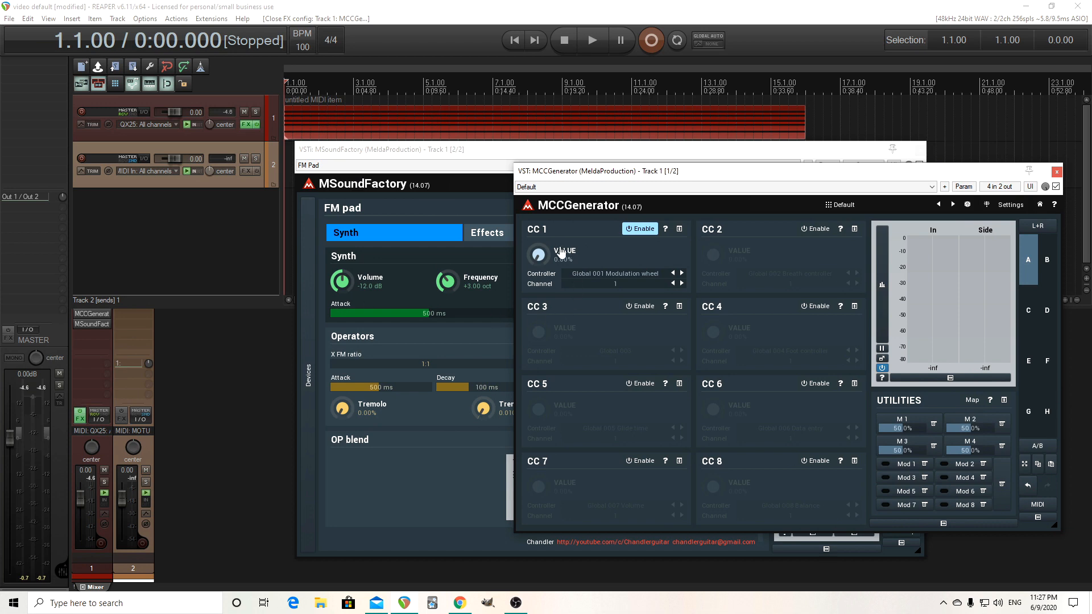
Step: Assign Modulator 1 to CC 1's value with a range of 0.00% to 46.0%, and place its settings window beside MSoundFactory's Frequency knob
{"action": "left_click_drag", "start_coordinate": [561, 252], "coordinate": [572, 305]}
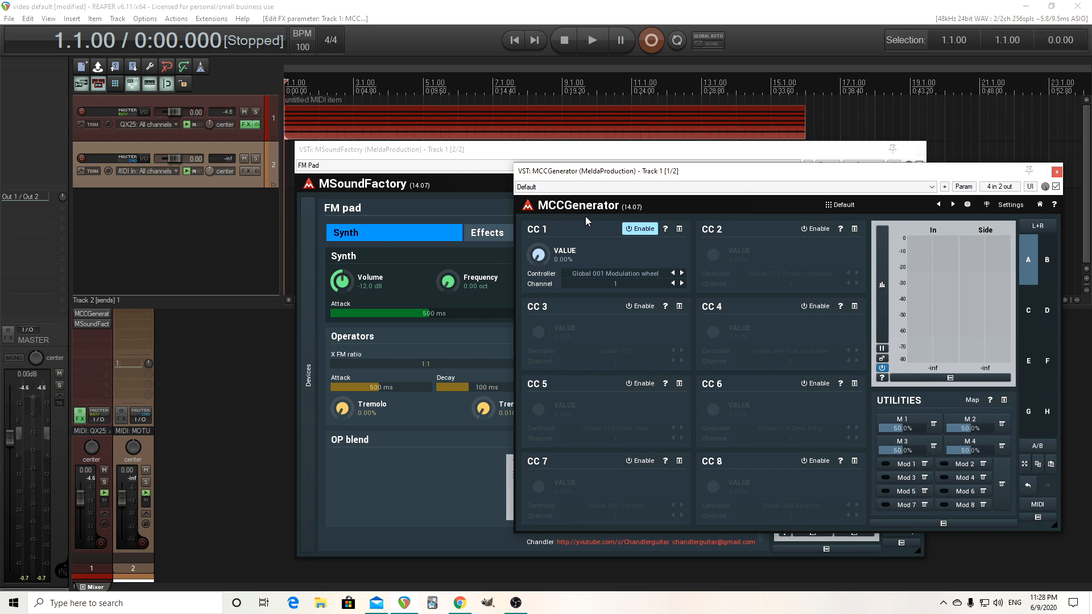
{"action": "left_click", "coordinate": [925, 465]}
{"action": "left_click", "coordinate": [934, 471]}
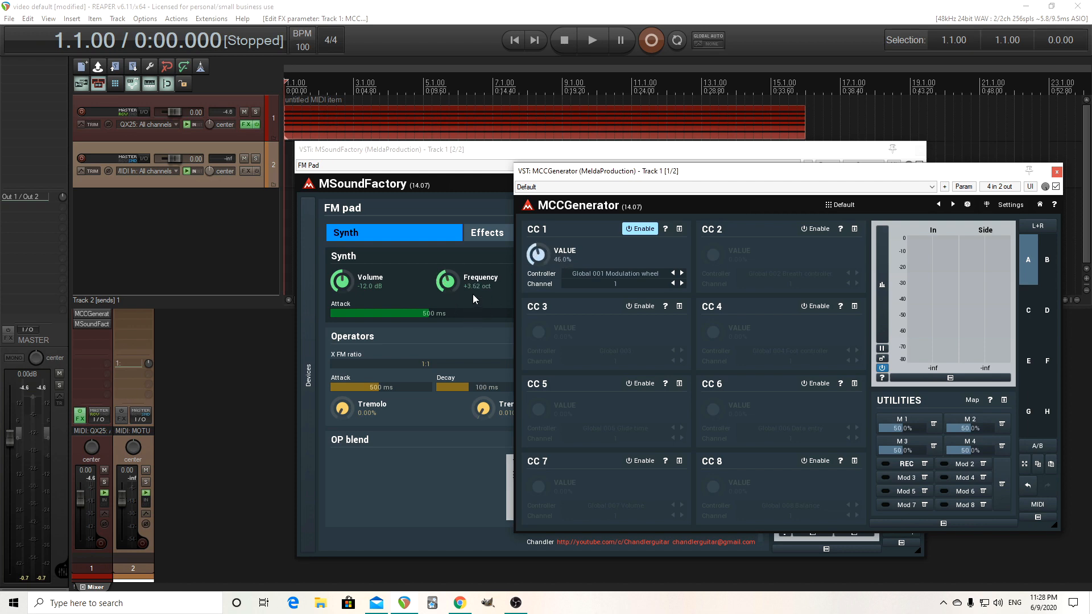
{"action": "left_click", "coordinate": [885, 465]}
{"action": "left_click", "coordinate": [912, 465]}
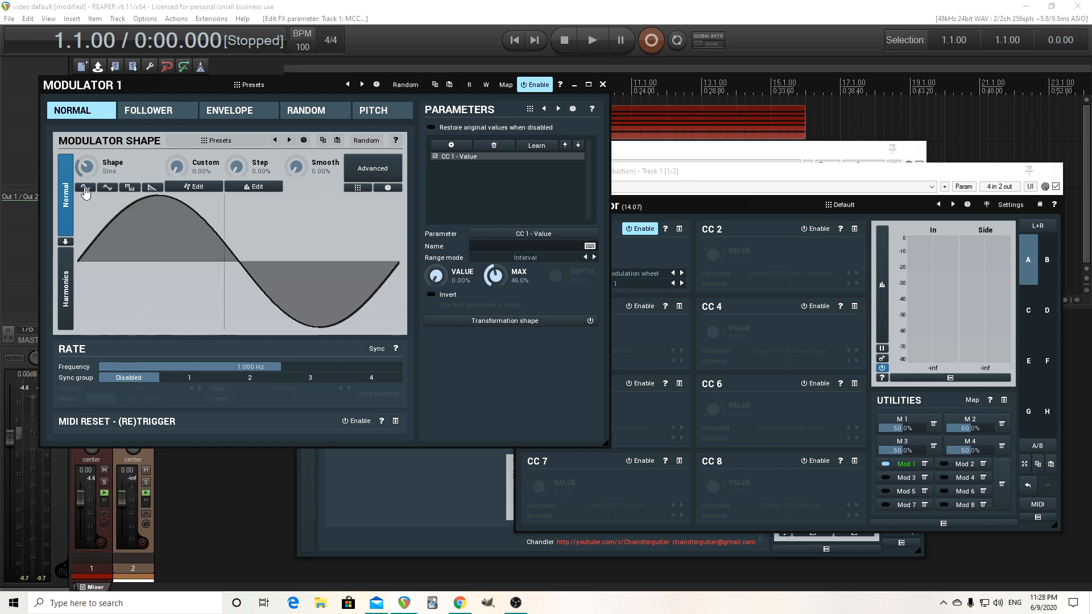
{"action": "left_click_drag", "start_coordinate": [115, 92], "coordinate": [532, 192]}
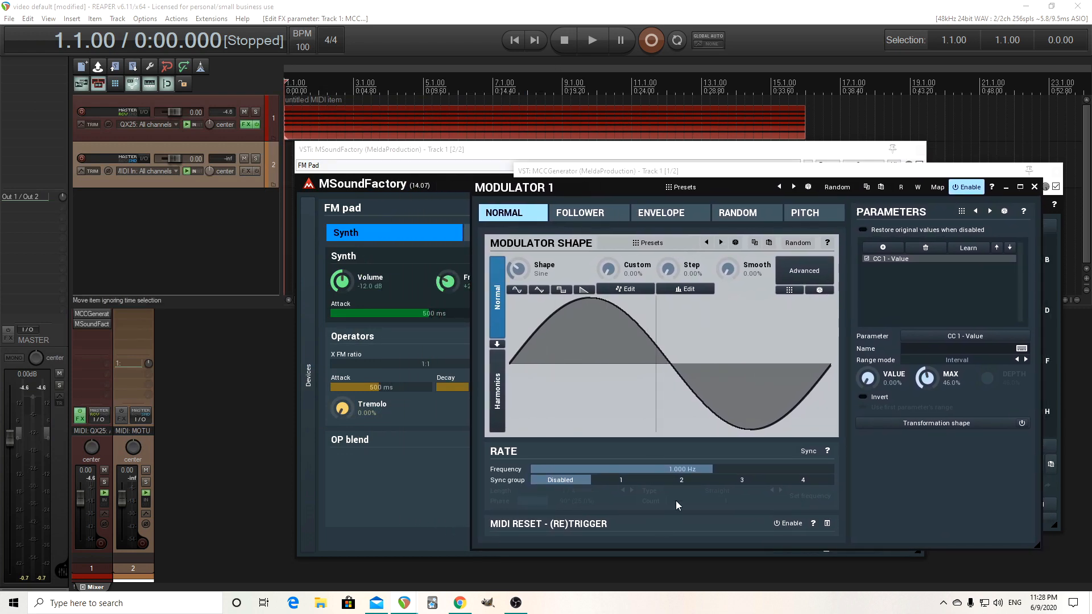
Step: Set Modulator 1's sine rate to 0.363 Hz and audition the filter sweep during playback
{"action": "left_click_drag", "start_coordinate": [693, 469], "coordinate": [666, 470]}
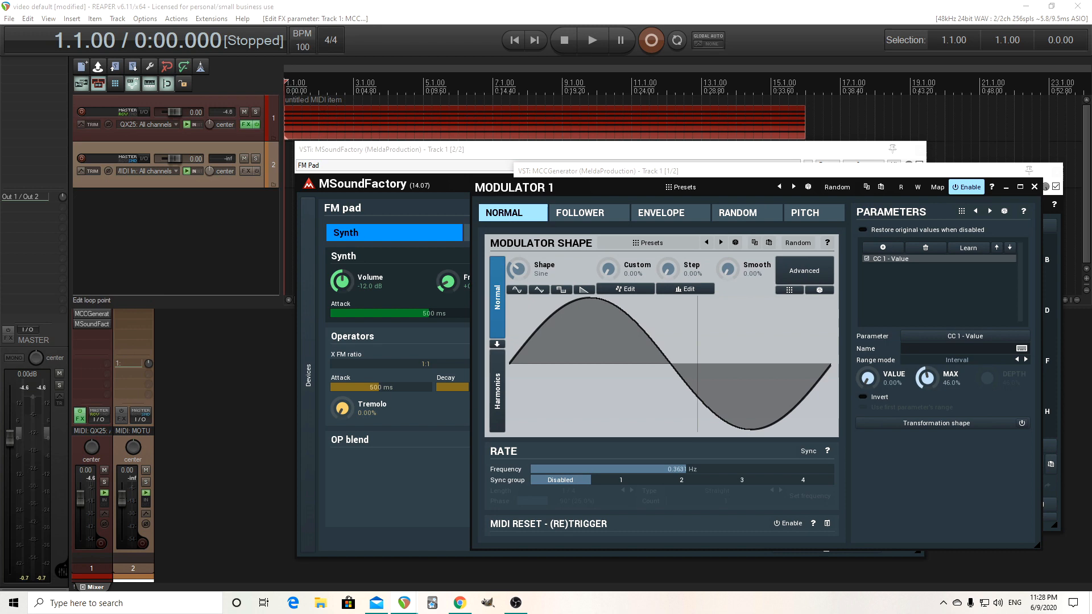
{"action": "left_click", "coordinate": [595, 50]}
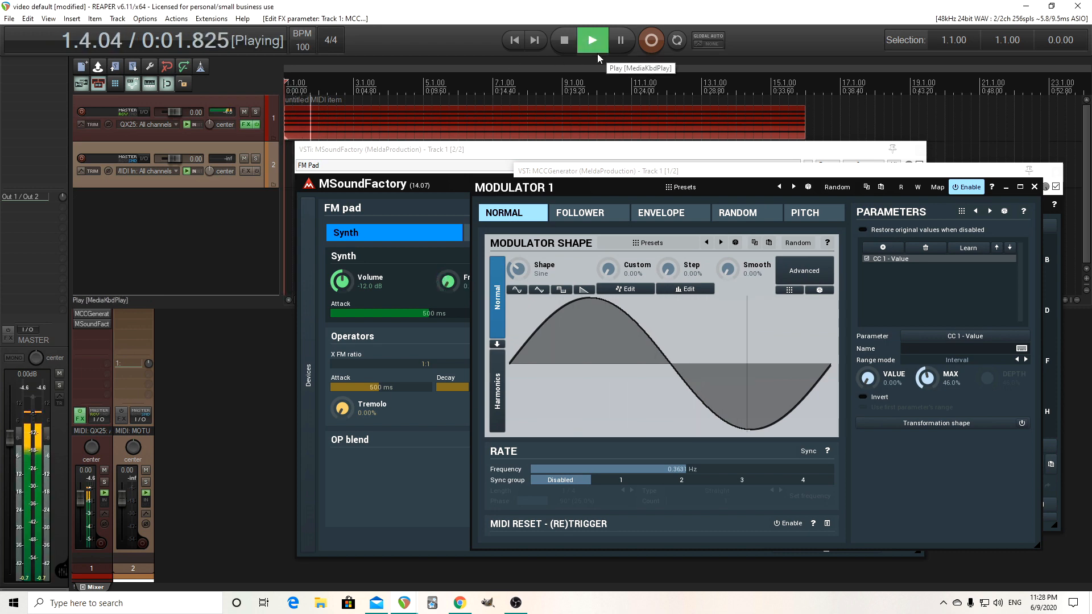
{"action": "left_click", "coordinate": [567, 41]}
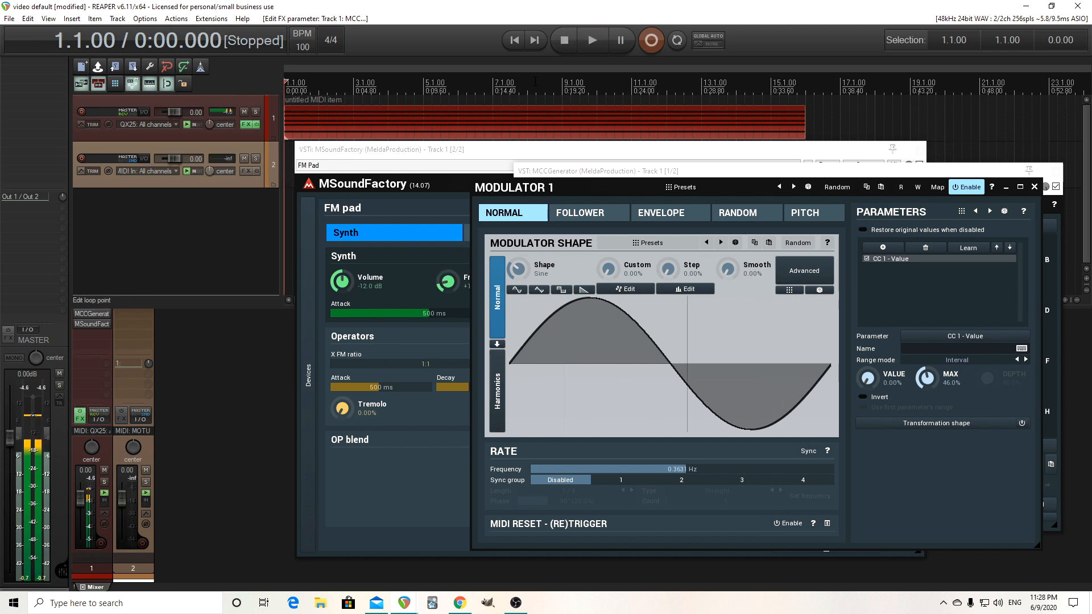
Step: Try a fully custom modulator shape with a reshaped curve and audition it during playback
{"action": "left_click", "coordinate": [618, 289]}
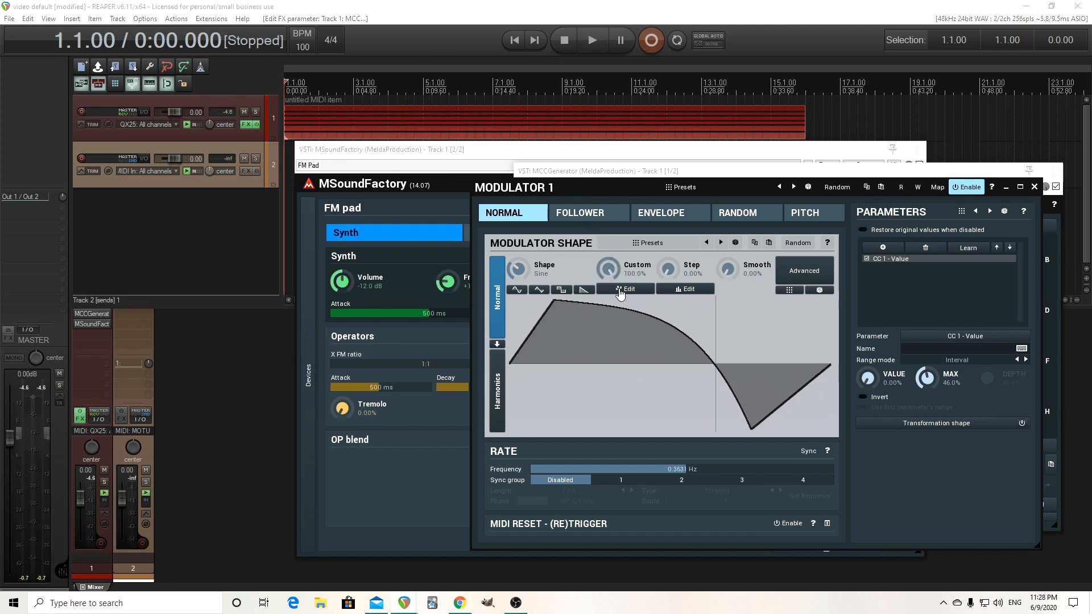
{"action": "left_click", "coordinate": [620, 289]}
{"action": "left_click_drag", "start_coordinate": [540, 214], "coordinate": [500, 305]}
{"action": "left_click", "coordinate": [593, 43]}
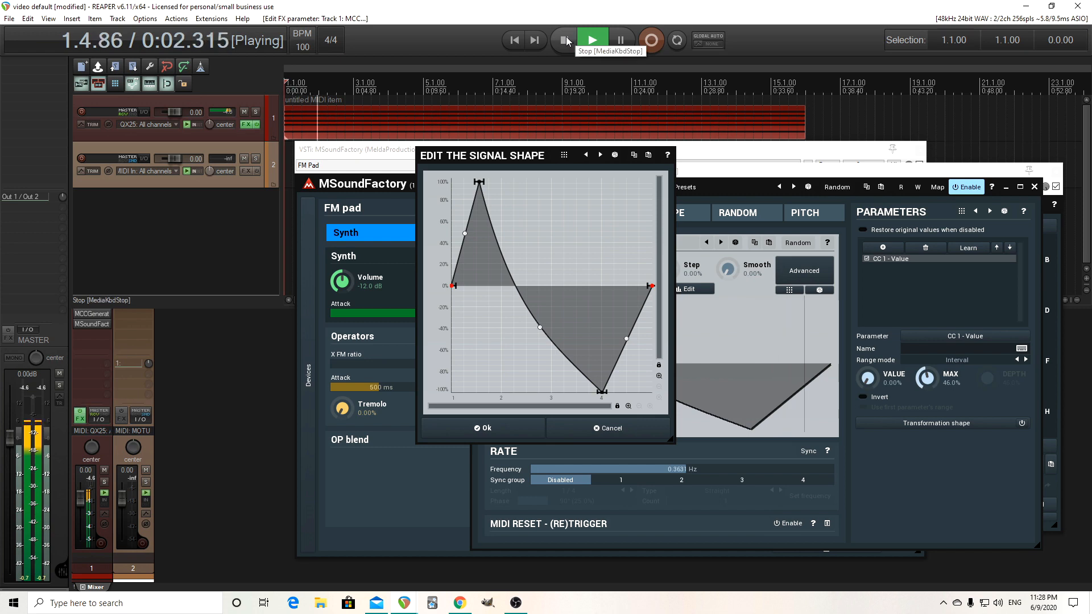
{"action": "left_click", "coordinate": [570, 41]}
{"action": "left_click", "coordinate": [603, 428]}
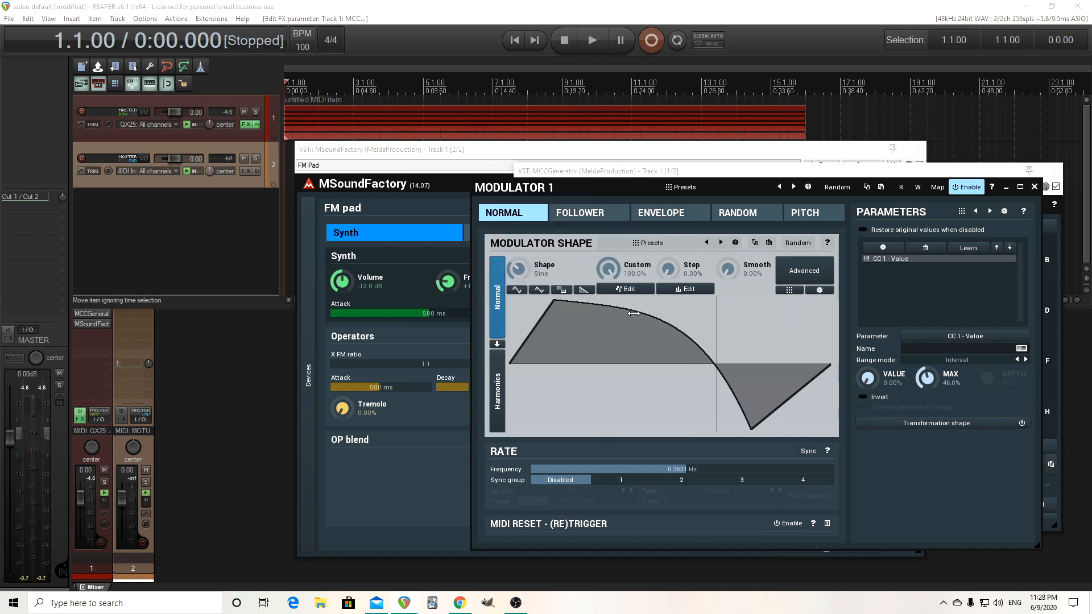
{"action": "double_click", "coordinate": [608, 269]}
Step: Try an eight-step sequencer shape with downward-curving steps for the modulator and audition it during playback
{"action": "left_click_drag", "start_coordinate": [671, 272], "coordinate": [670, 188]}
{"action": "left_click", "coordinate": [683, 290]}
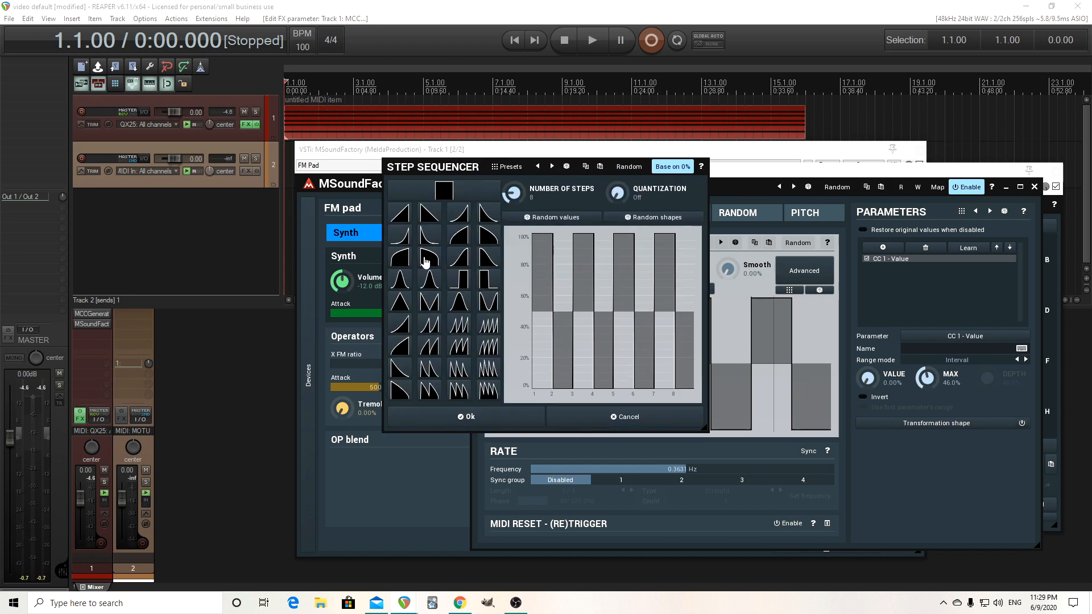
{"action": "left_click_drag", "start_coordinate": [540, 244], "coordinate": [685, 246]}
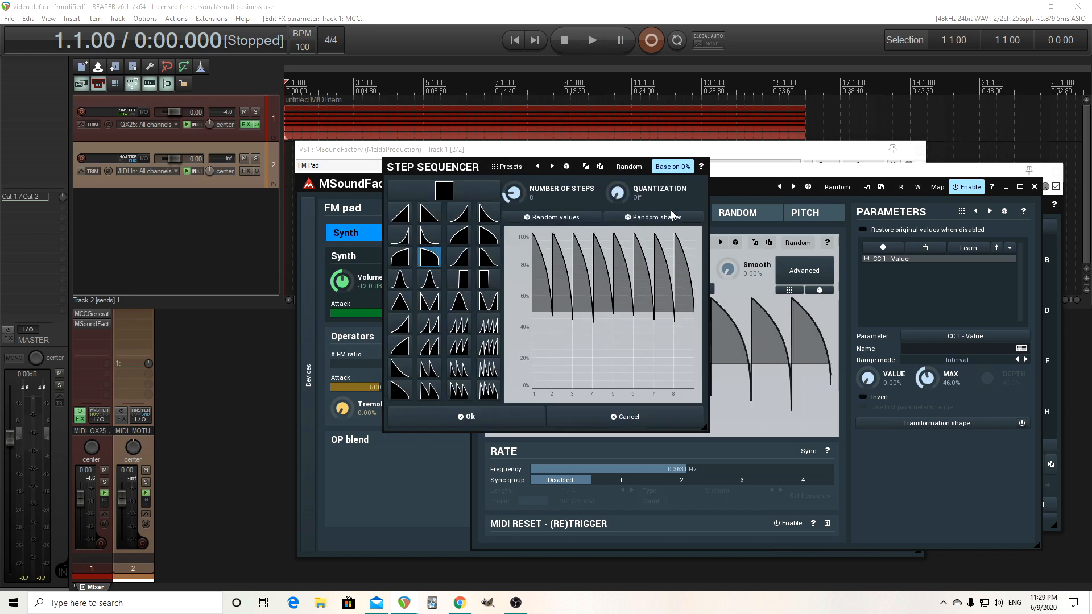
{"action": "left_click", "coordinate": [591, 41]}
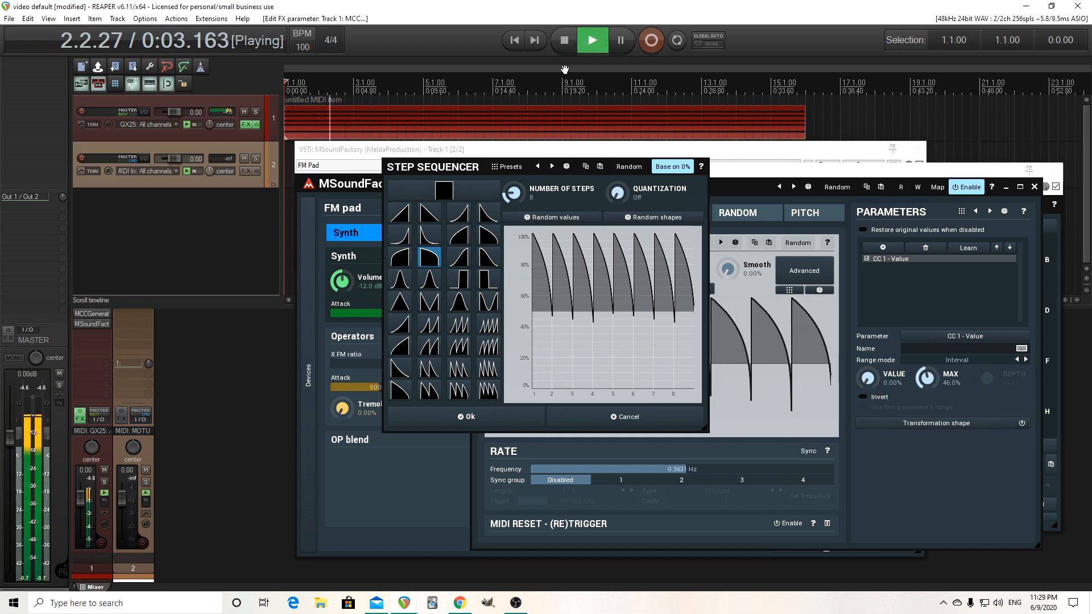
{"action": "left_click", "coordinate": [564, 40]}
{"action": "left_click", "coordinate": [553, 417]}
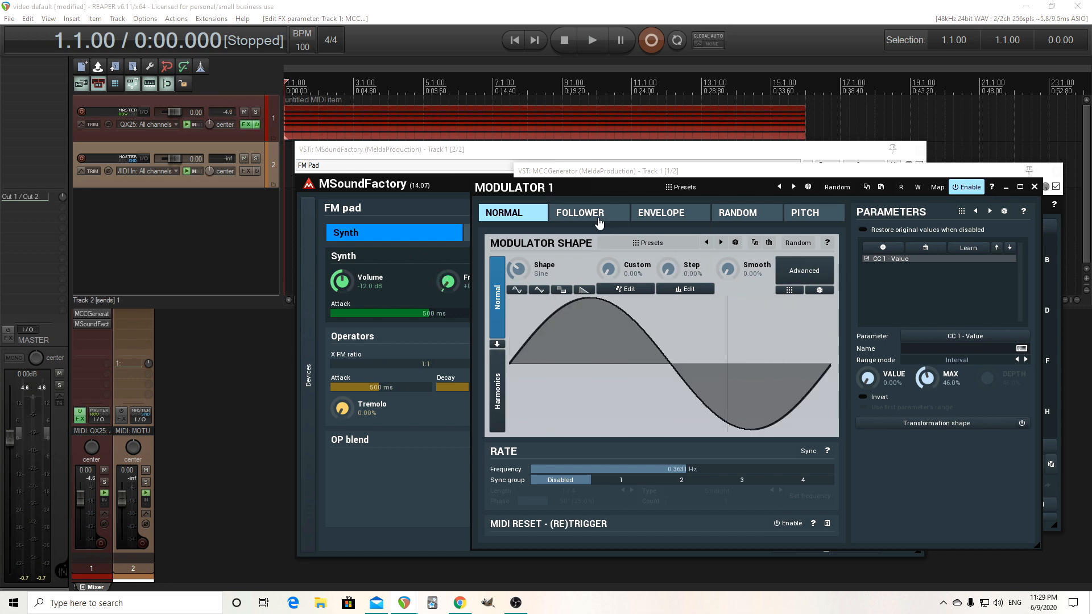
Step: Switch Modulator 1 to a MIDI-triggered envelope and set its attack to a synced 1/2 note (1200 ms)
{"action": "left_click", "coordinate": [665, 214]}
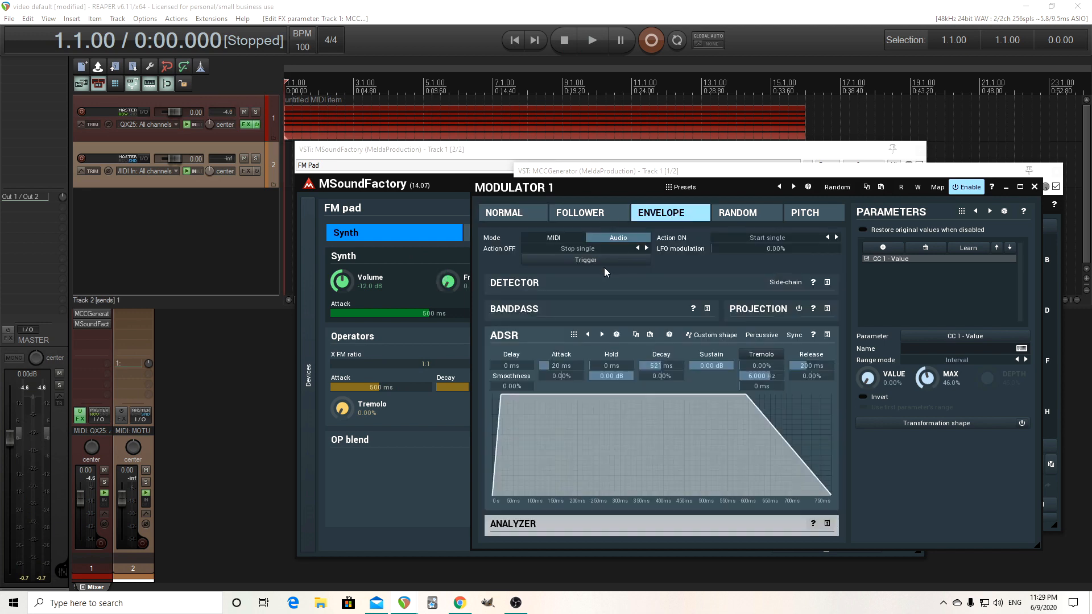
{"action": "left_click", "coordinate": [554, 238]}
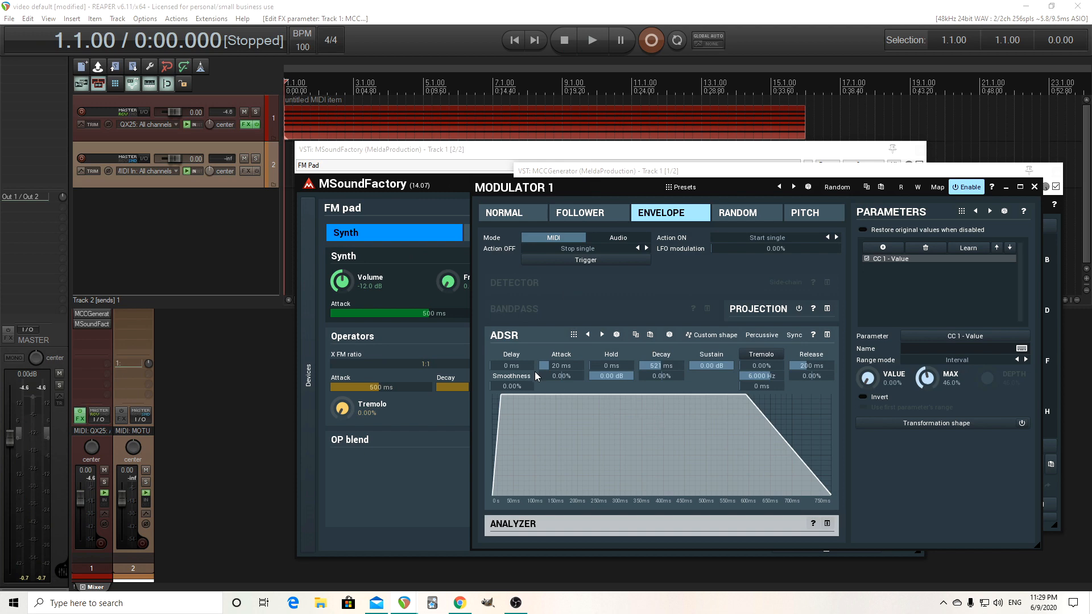
{"action": "left_click_drag", "start_coordinate": [562, 366], "coordinate": [561, 324]}
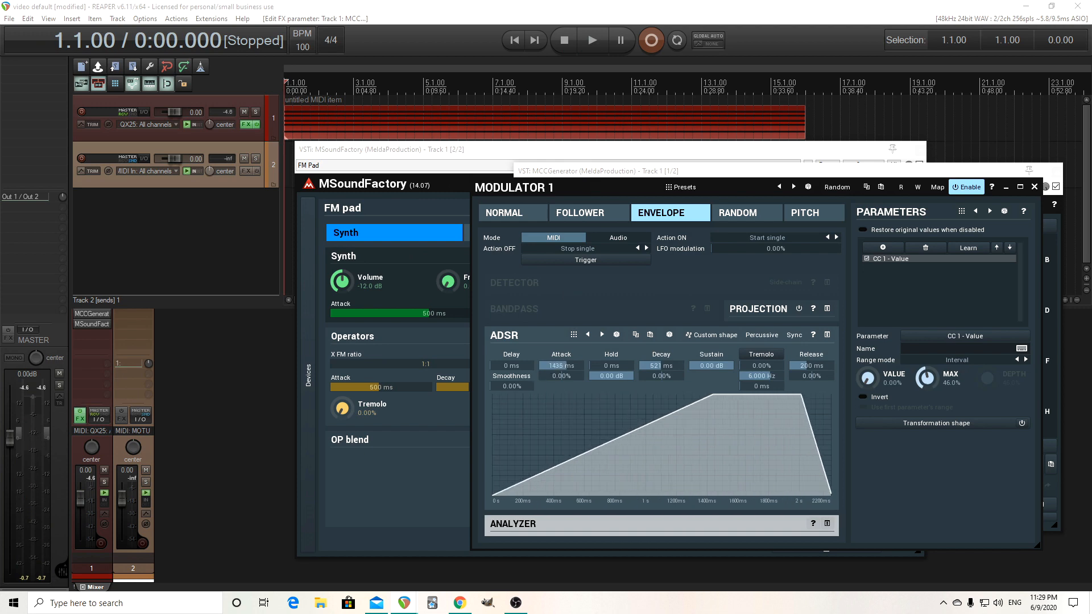
{"action": "left_click_drag", "start_coordinate": [553, 366], "coordinate": [553, 381]}
{"action": "double_click", "coordinate": [553, 366]}
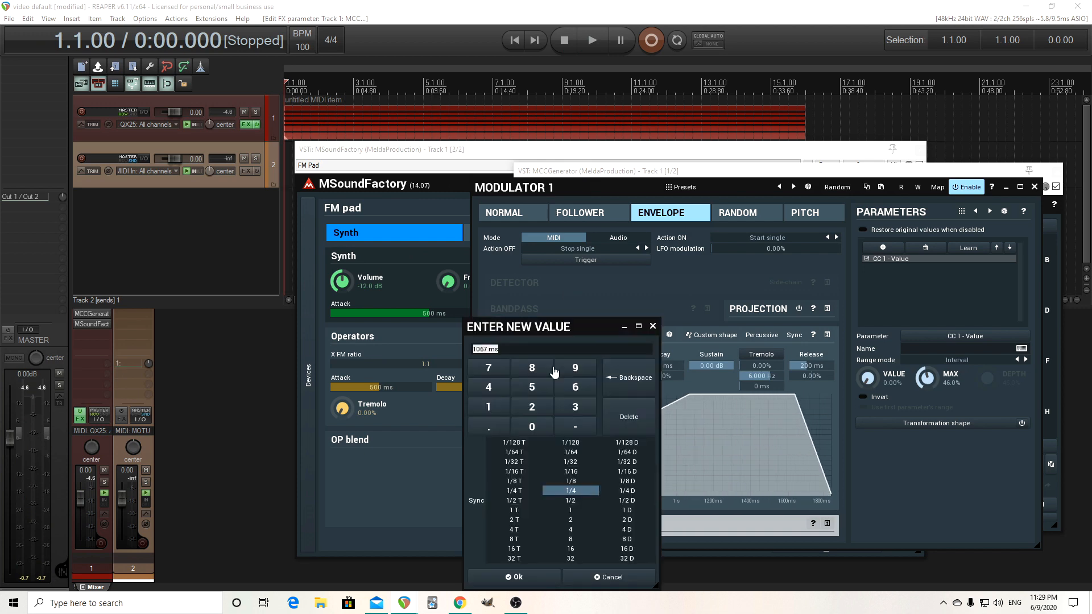
{"action": "left_click", "coordinate": [577, 484]}
{"action": "left_click", "coordinate": [579, 493]}
{"action": "left_click", "coordinate": [588, 501]}
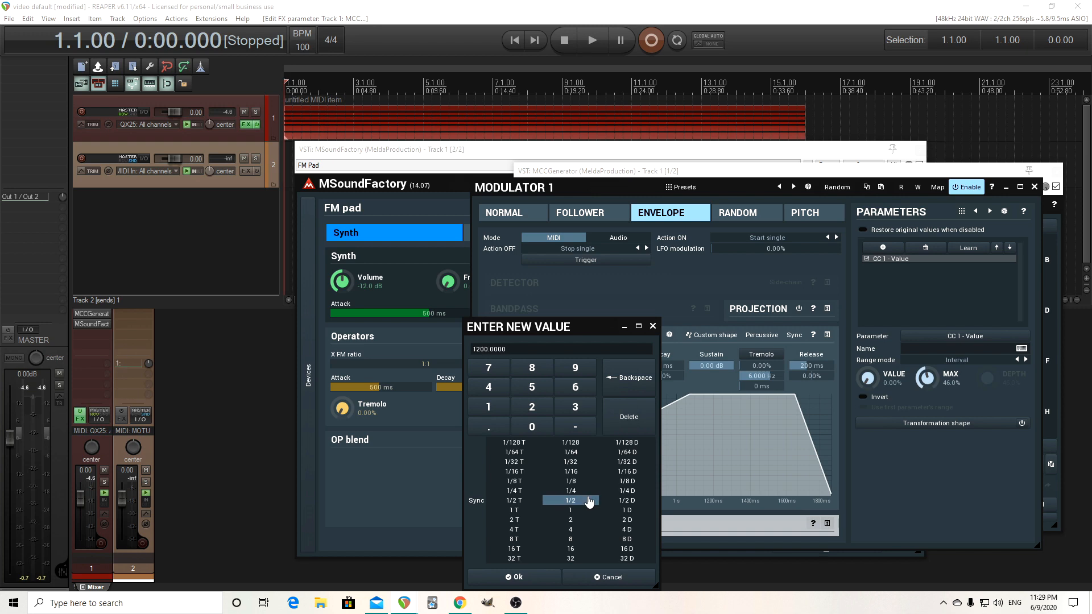
{"action": "left_click", "coordinate": [534, 576]}
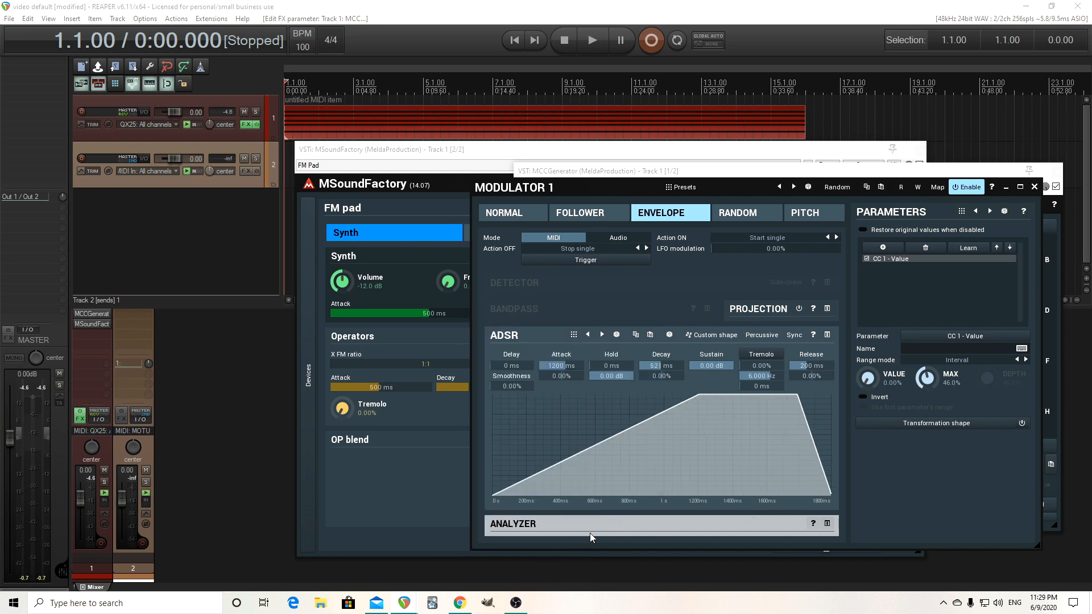
Step: Set the envelope's release to 600 ms and audition the envelope-driven filter during playback
{"action": "double_click", "coordinate": [808, 365]}
{"action": "left_click", "coordinate": [825, 484]}
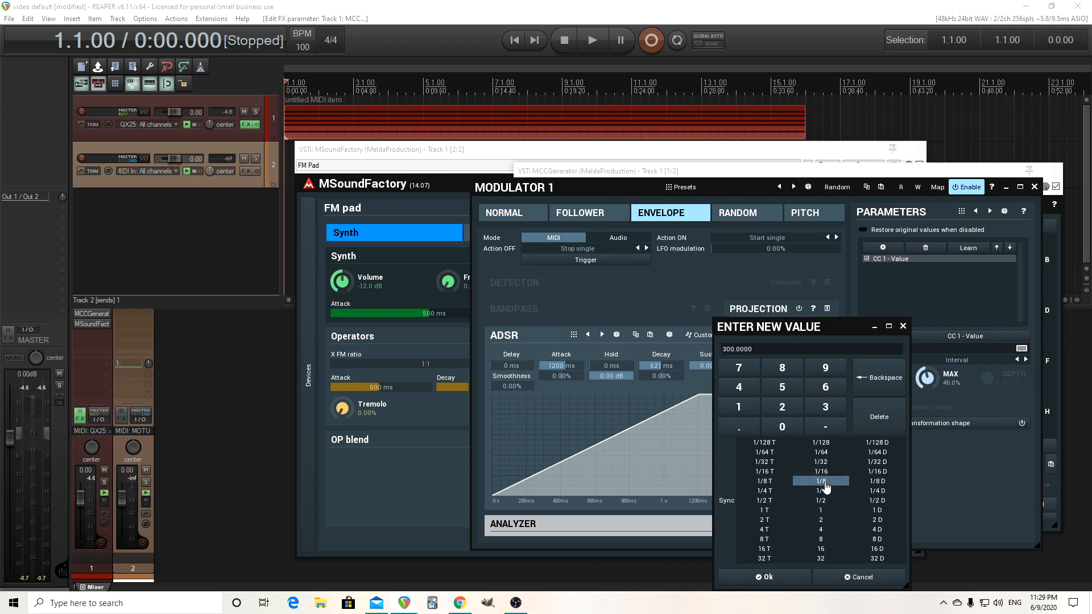
{"action": "left_click", "coordinate": [787, 575]}
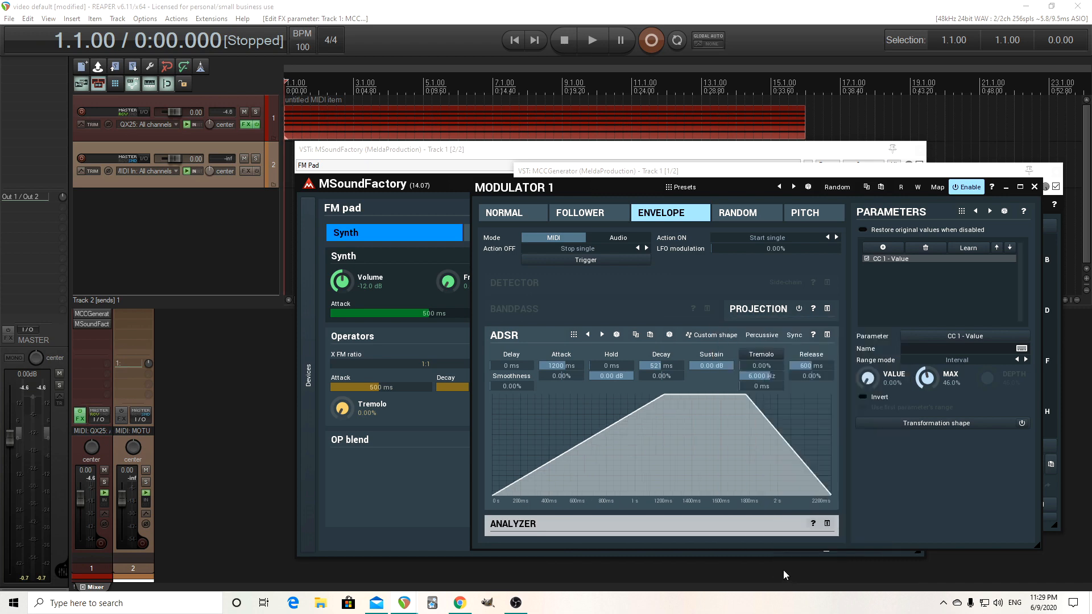
{"action": "left_click", "coordinate": [597, 42]}
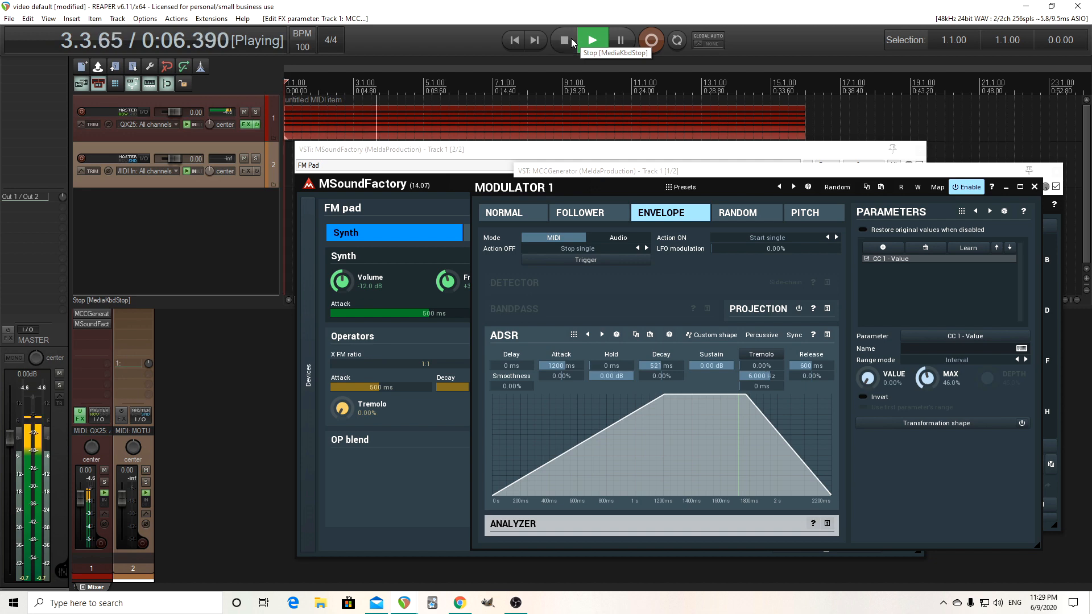
{"action": "left_click", "coordinate": [572, 42]}
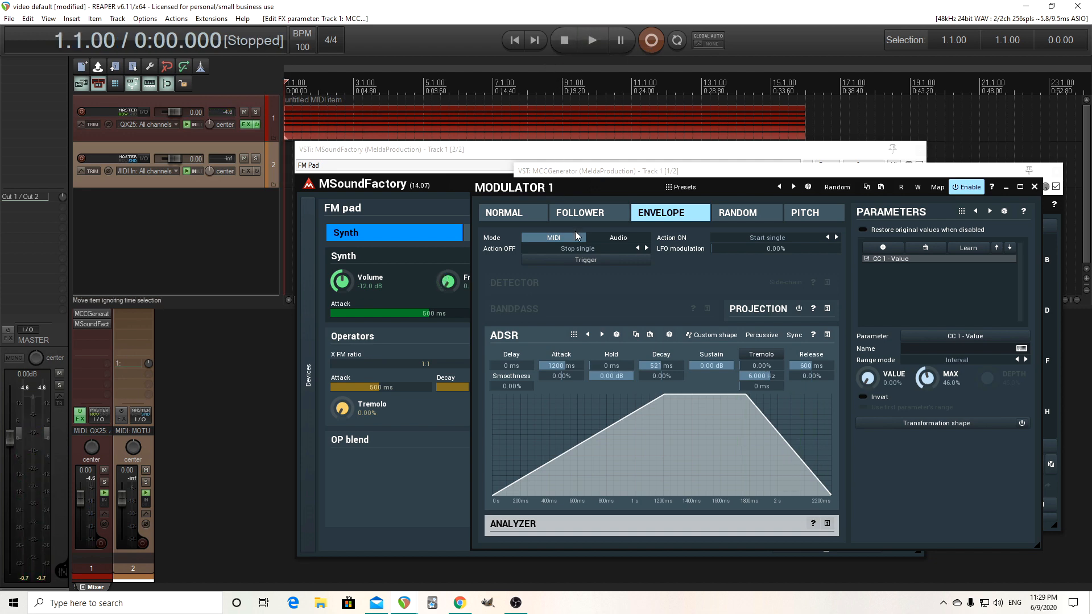
Step: Set the envelope's LFO modulation to 35.6% so it blends in the normal sine shape, and audition it during playback
{"action": "left_click", "coordinate": [527, 213]}
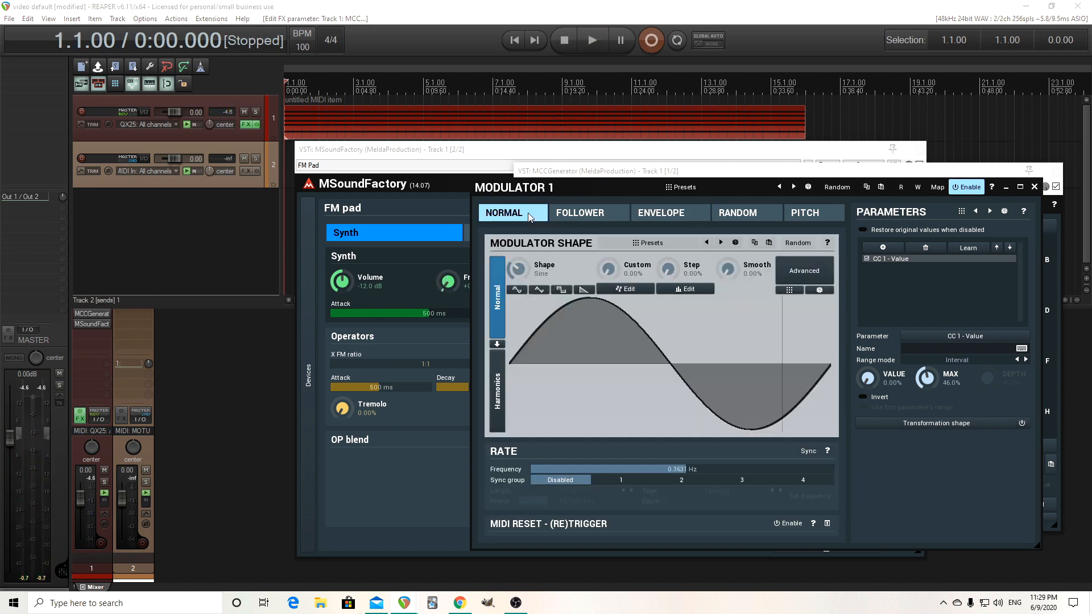
{"action": "left_click", "coordinate": [561, 213]}
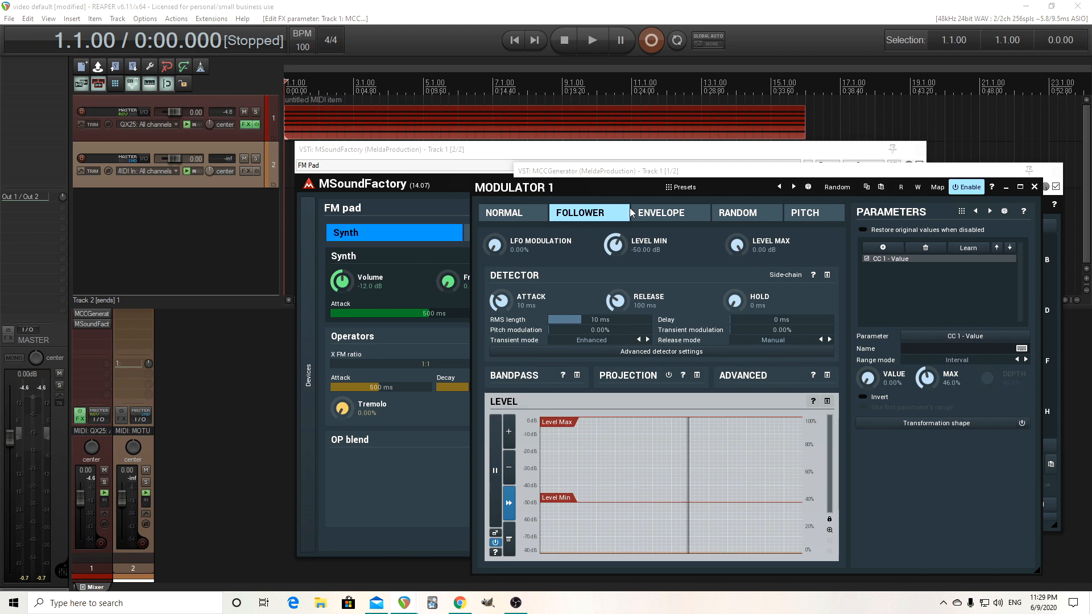
{"action": "left_click", "coordinate": [657, 213]}
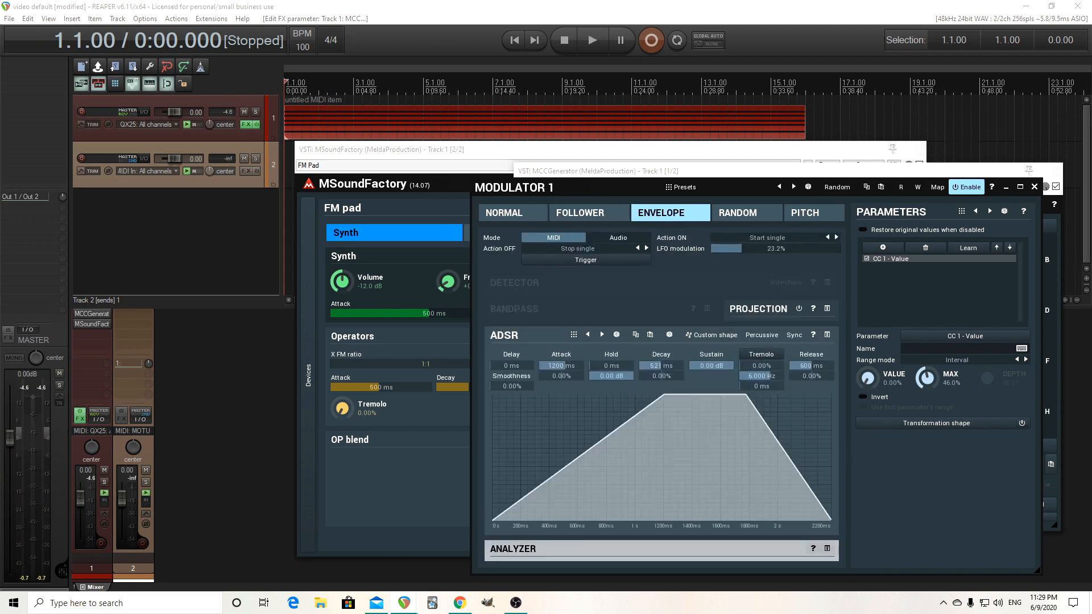
{"action": "left_click", "coordinate": [594, 40]}
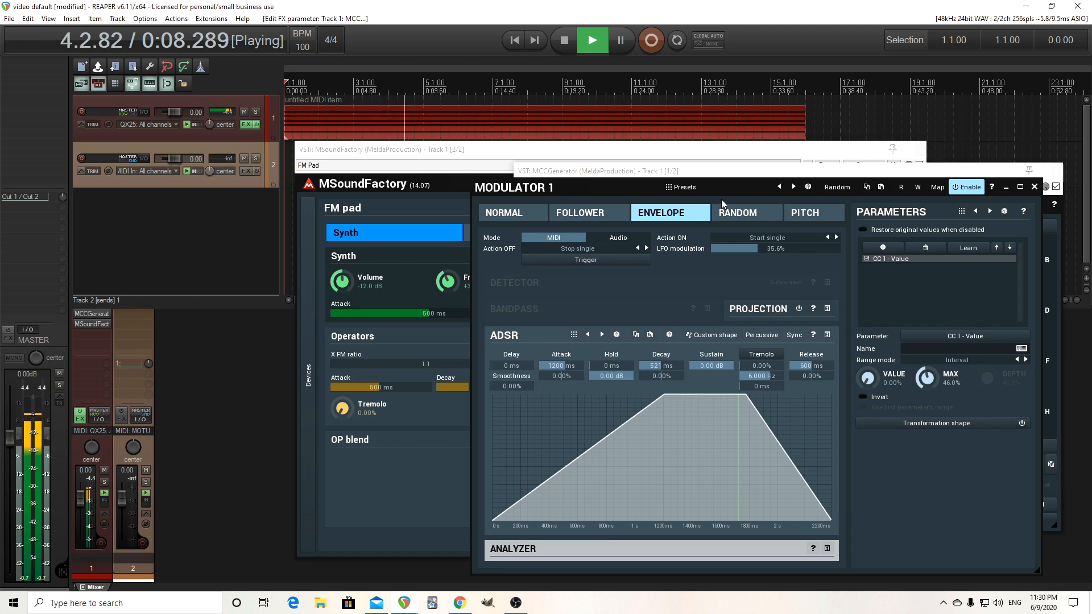
{"action": "left_click", "coordinate": [566, 46]}
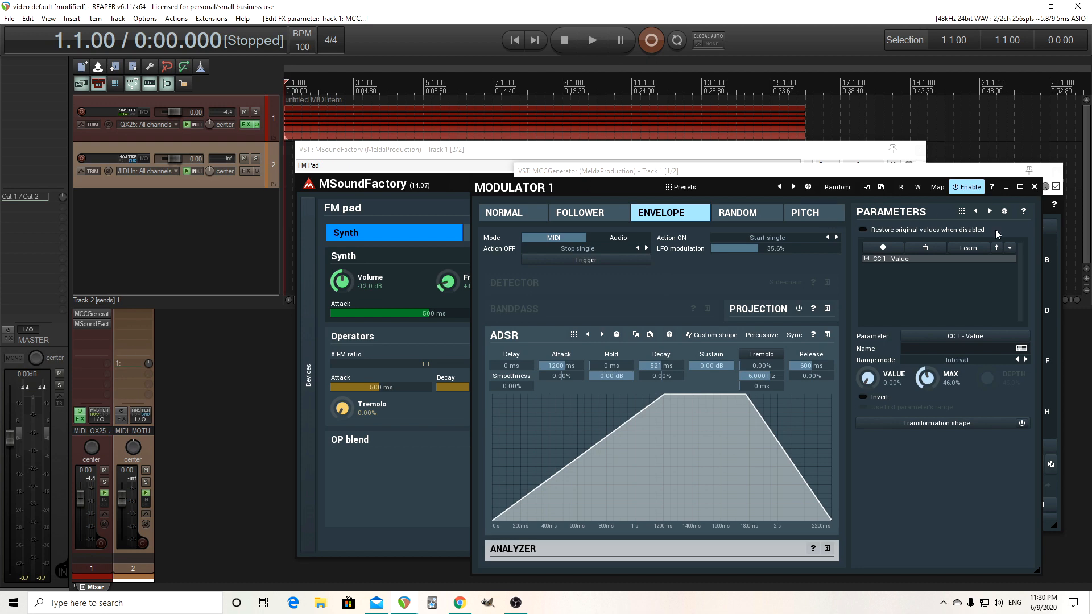
Step: Turn off Modulator 1 and CC 1 in MCCGenerator, and set MSoundFactory's synth Frequency to +3.87 oct
{"action": "left_click", "coordinate": [1034, 186]}
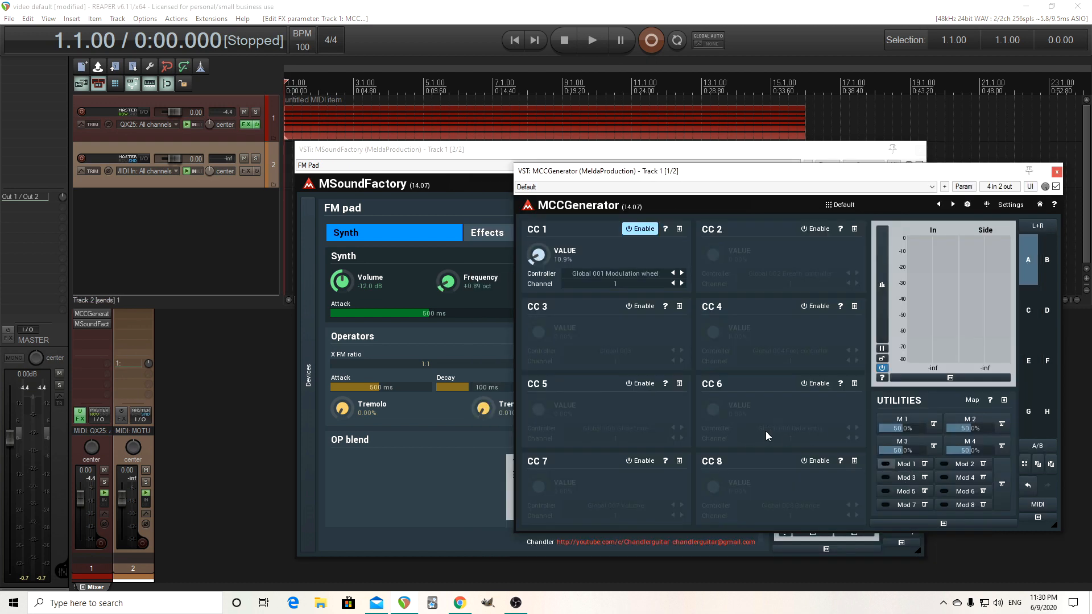
{"action": "left_click", "coordinate": [448, 291]}
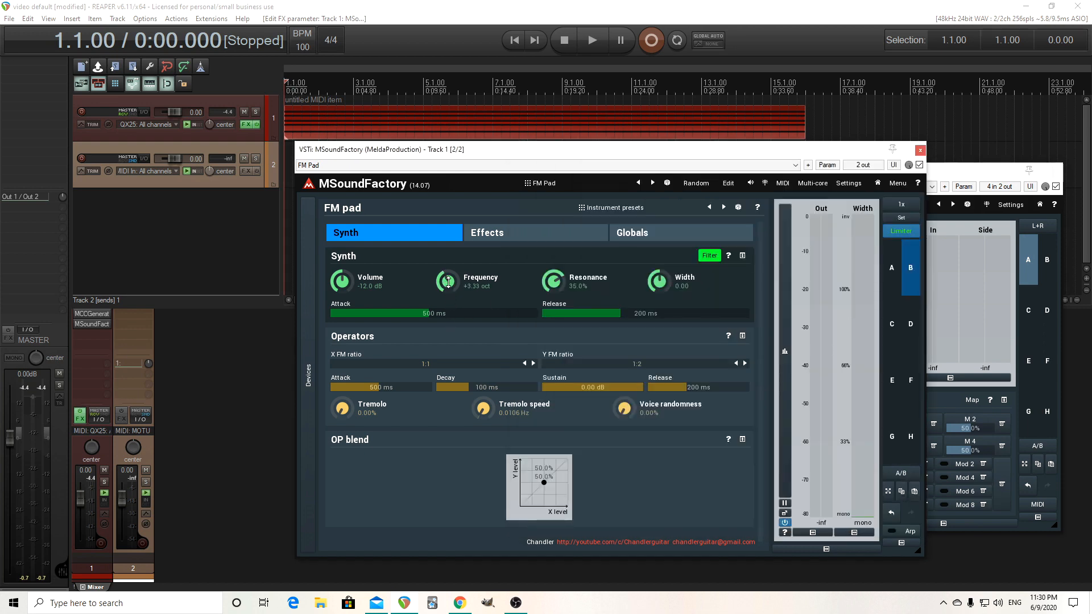
{"action": "left_click_drag", "start_coordinate": [448, 282], "coordinate": [449, 280]}
{"action": "left_click", "coordinate": [971, 176]}
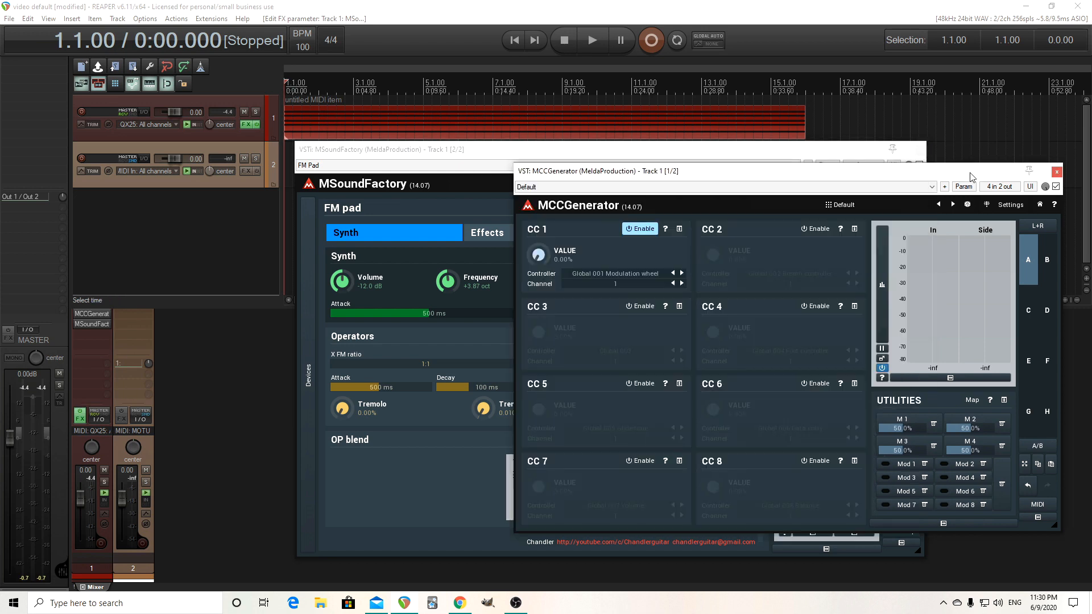
{"action": "left_click", "coordinate": [637, 229]}
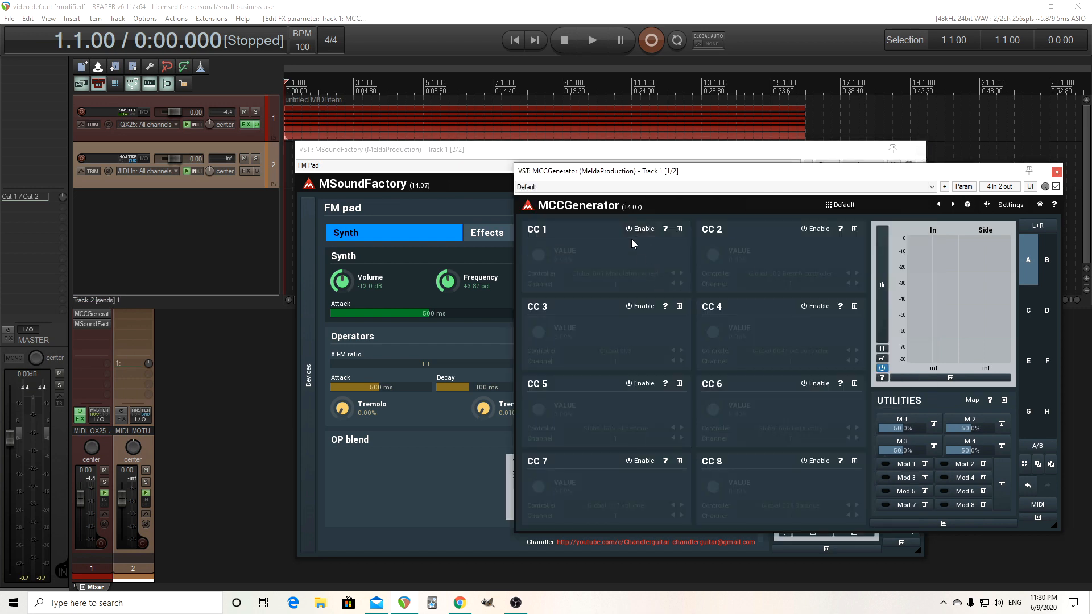
Step: Move MCCGenerator aside, enable its CC 2 slot, and close the plugin window
{"action": "left_click_drag", "start_coordinate": [606, 172], "coordinate": [145, 64]}
{"action": "left_click", "coordinate": [358, 121]}
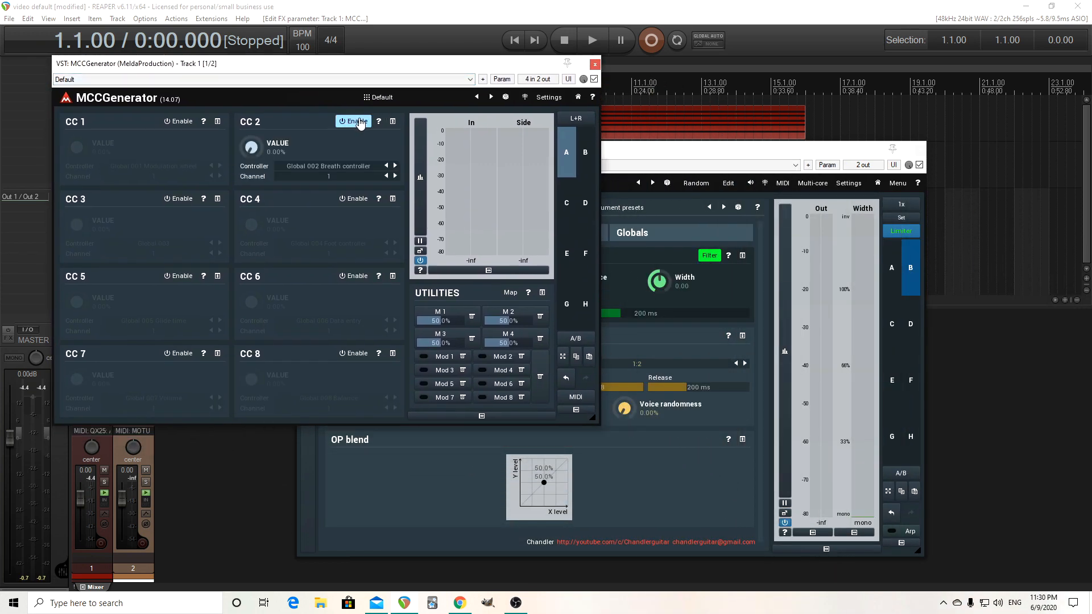
{"action": "left_click", "coordinate": [337, 168]}
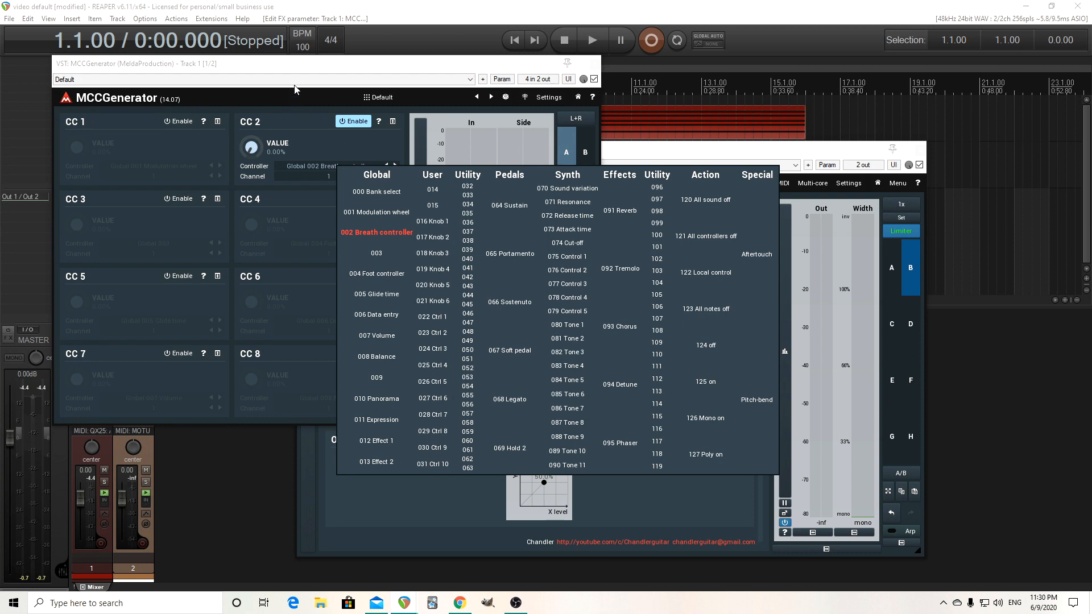
{"action": "left_click", "coordinate": [299, 68]}
{"action": "left_click", "coordinate": [593, 63]}
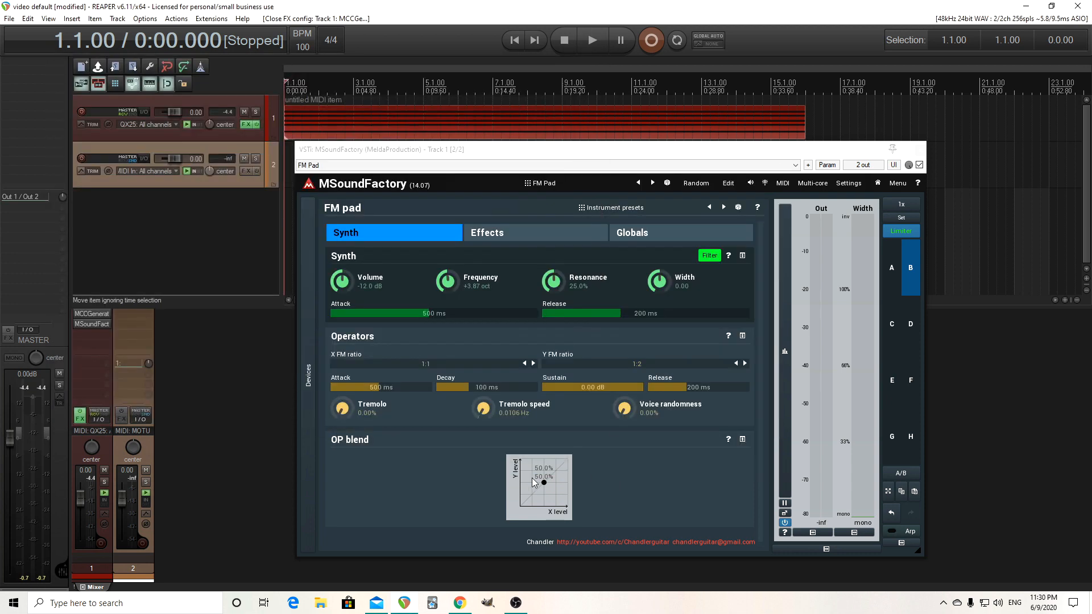
Step: In MSoundFactory's MIDI settings, add an enabled mapping from controller Utility 032 to OP Blend's Y level
{"action": "left_click", "coordinate": [781, 183]}
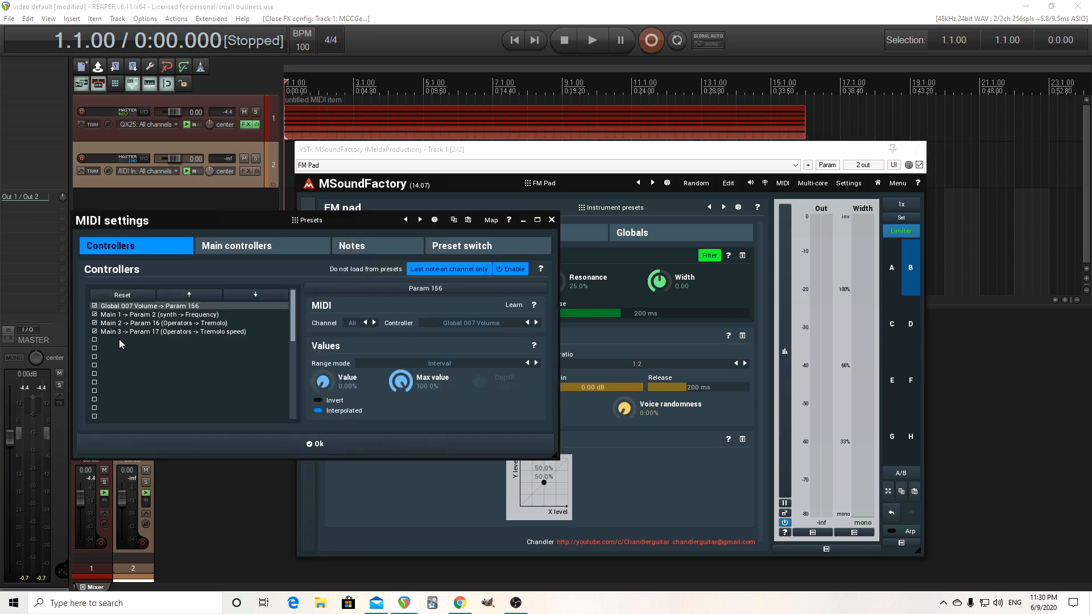
{"action": "left_click", "coordinate": [118, 339]}
{"action": "left_click", "coordinate": [514, 305]}
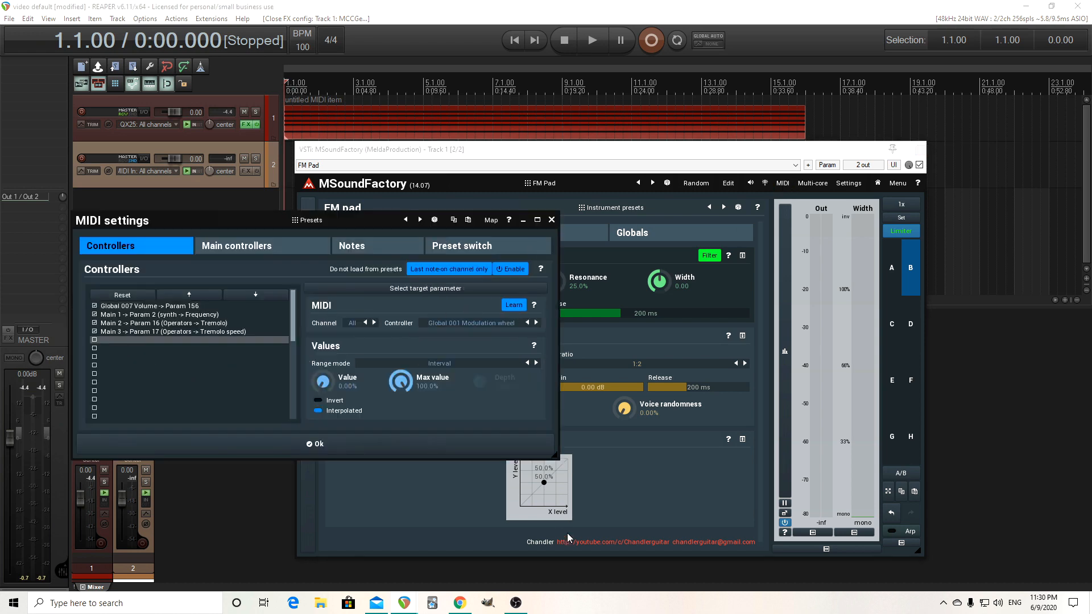
{"action": "left_click", "coordinate": [546, 490]}
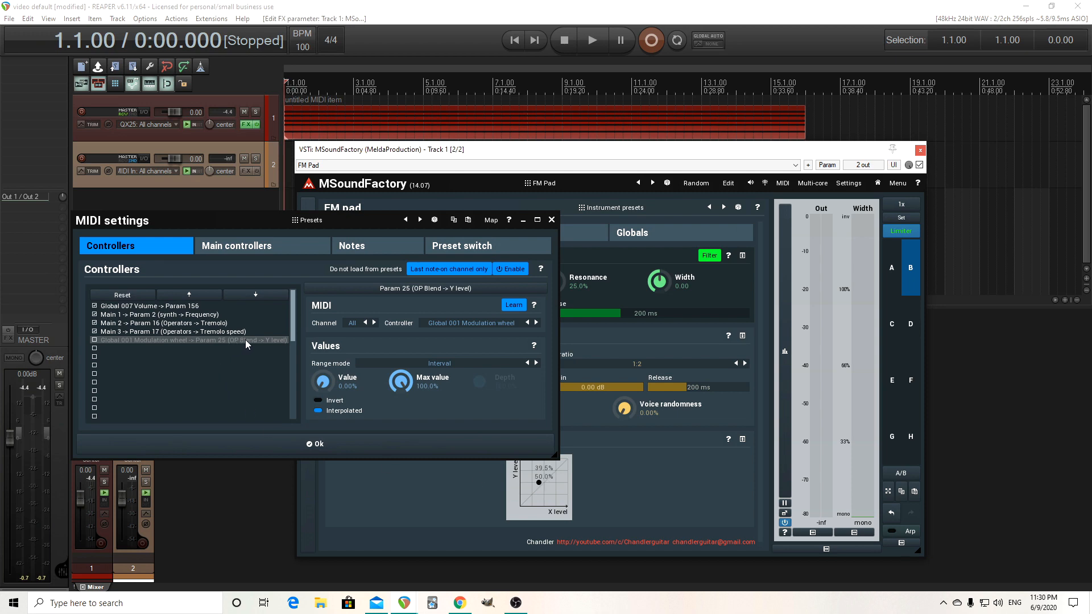
{"action": "left_click", "coordinate": [513, 305]}
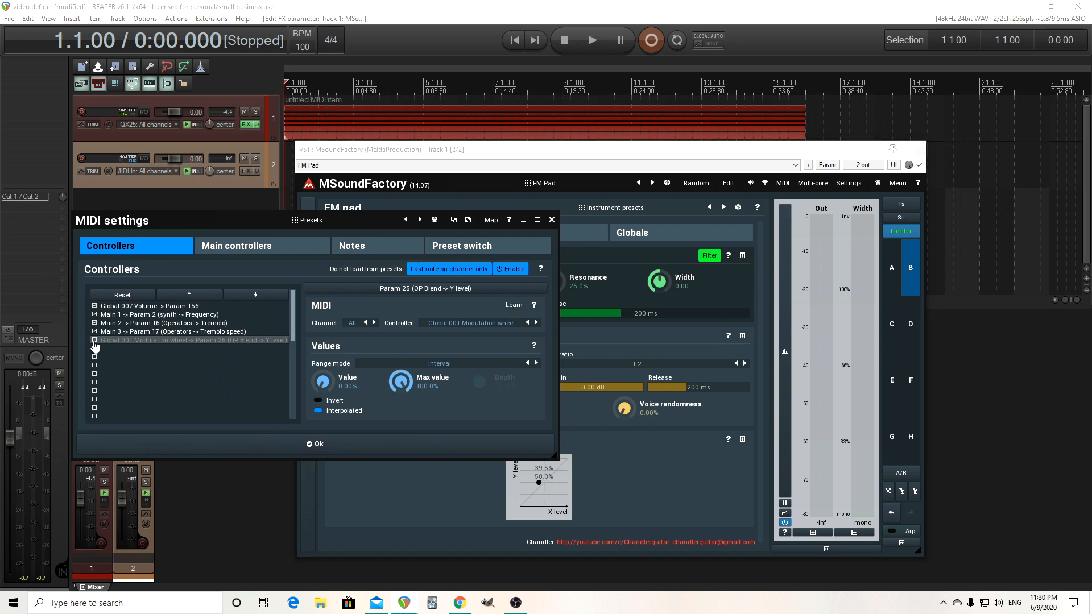
{"action": "left_click", "coordinate": [94, 340]}
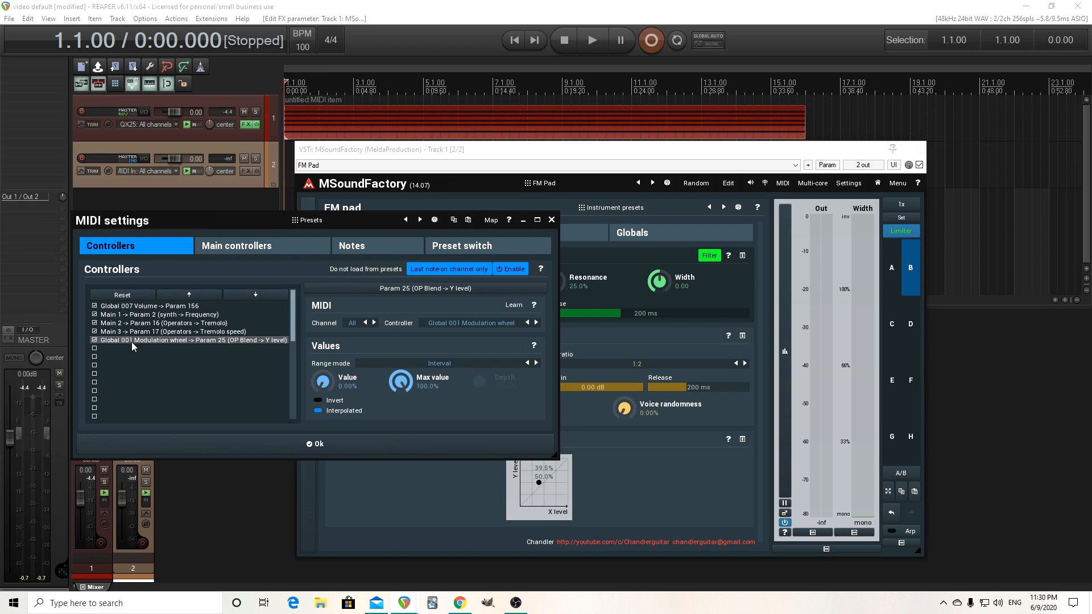
{"action": "left_click", "coordinate": [456, 324]}
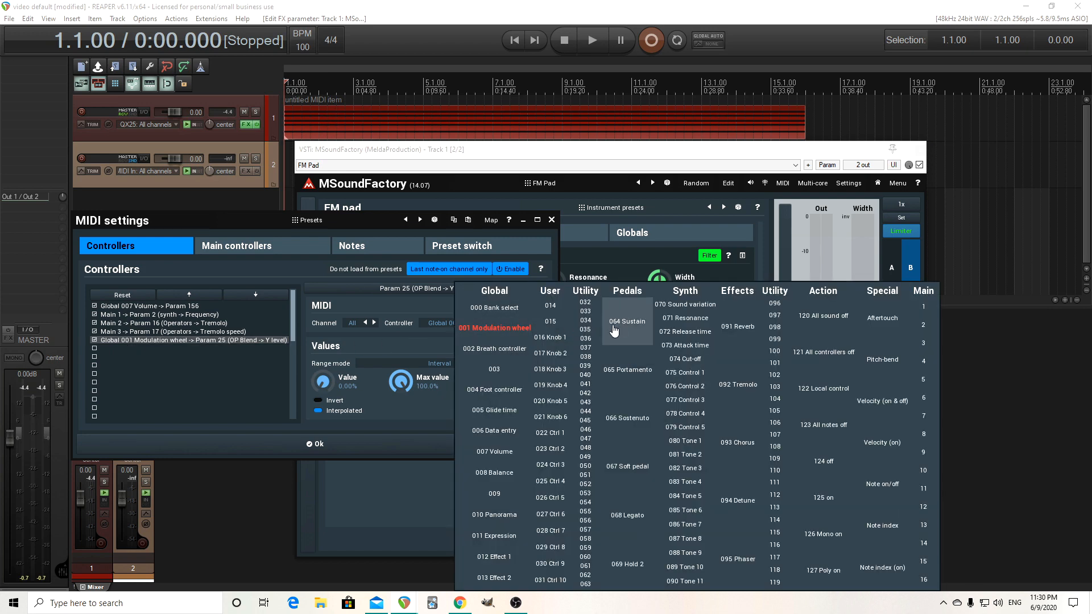
{"action": "left_click", "coordinate": [586, 302]}
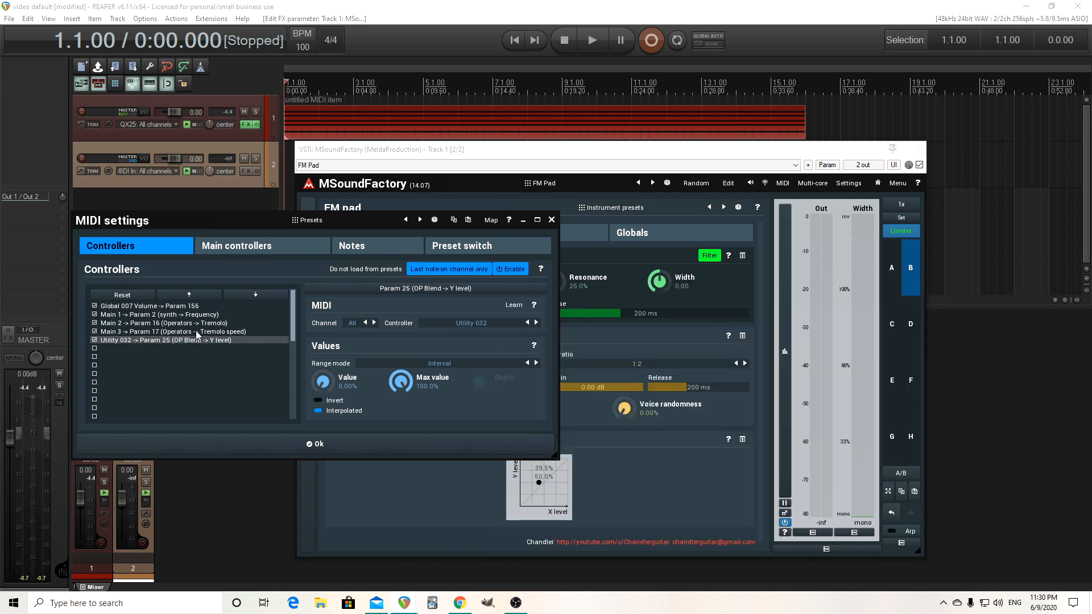
Step: Enable a mapping in the next empty controller slot with Param 24 (OP blend -> X level) as its target
{"action": "left_click", "coordinate": [122, 348]}
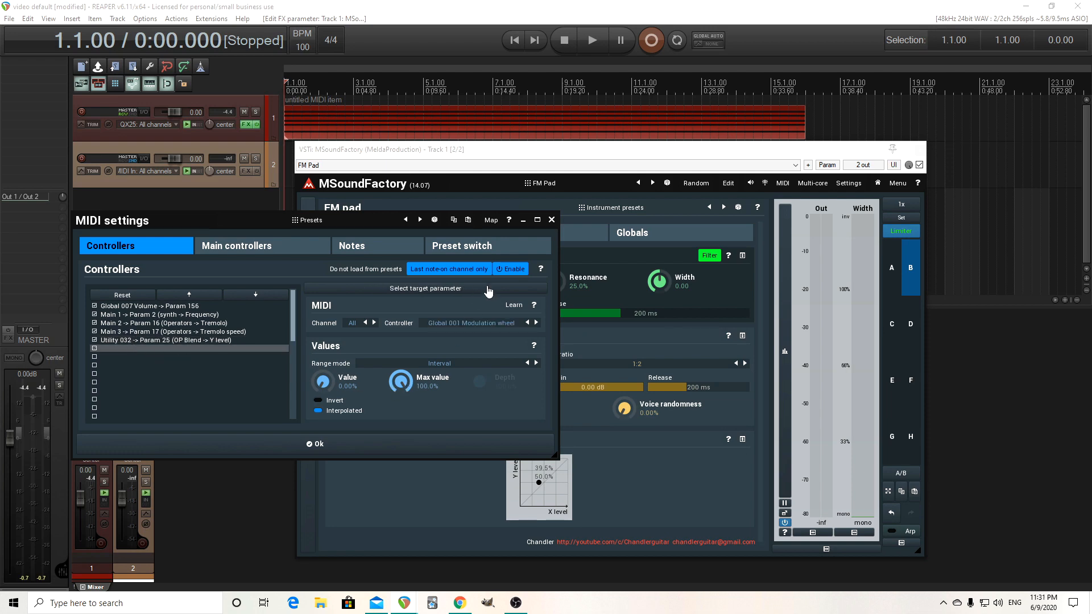
{"action": "left_click", "coordinate": [513, 305]}
{"action": "left_click", "coordinate": [538, 481]}
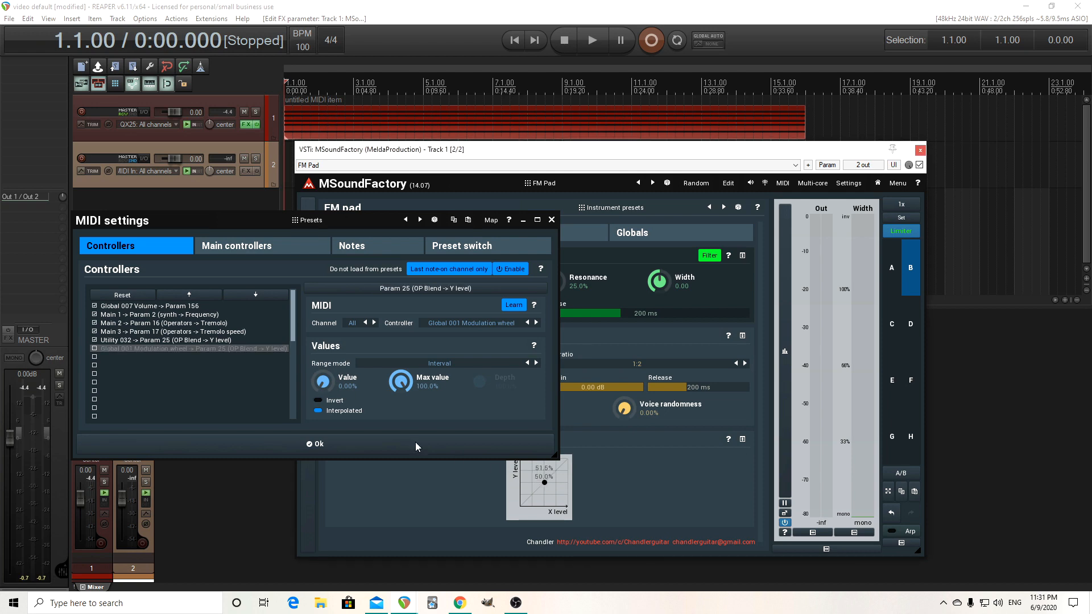
{"action": "left_click", "coordinate": [510, 308]}
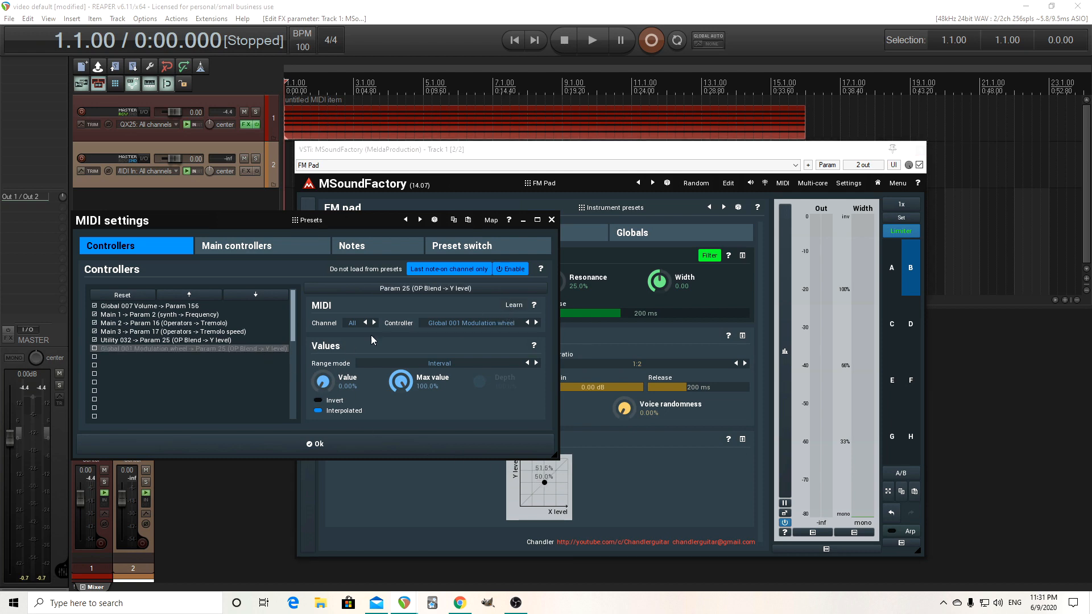
{"action": "left_click", "coordinate": [95, 349]}
{"action": "double_click", "coordinate": [142, 350]}
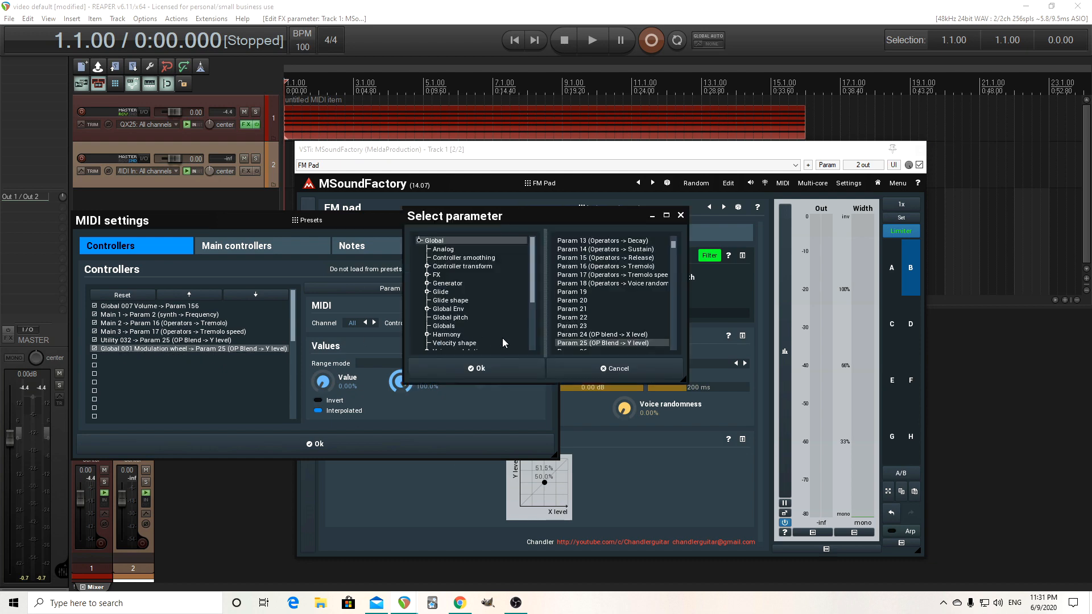
{"action": "left_click", "coordinate": [603, 334]}
{"action": "left_click", "coordinate": [494, 380]}
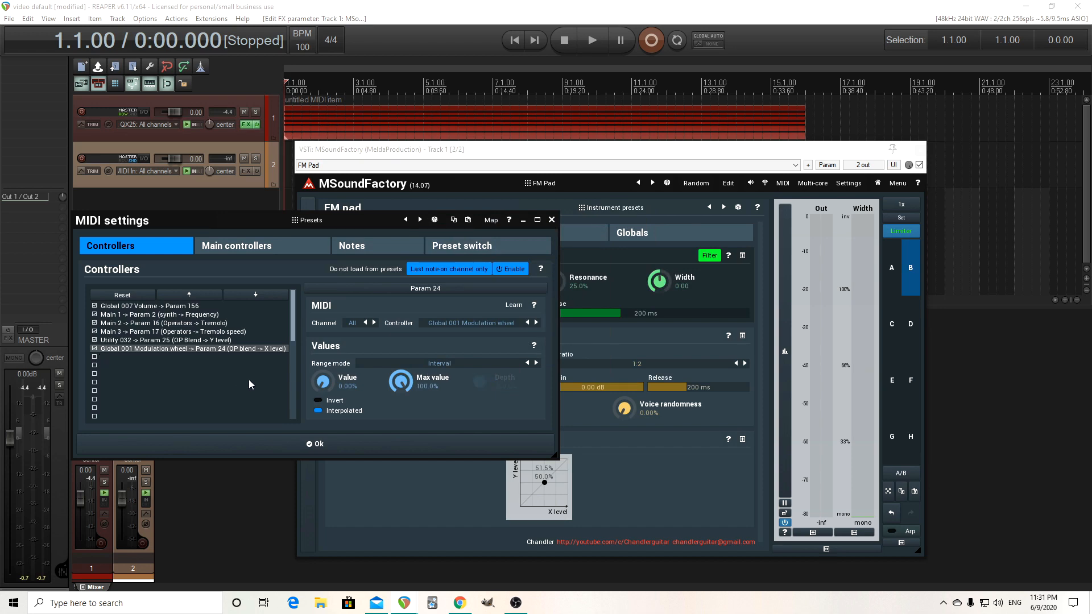
Step: Set the X level mapping's controller to Utility 033 and confirm the MIDI settings
{"action": "double_click", "coordinate": [149, 348]}
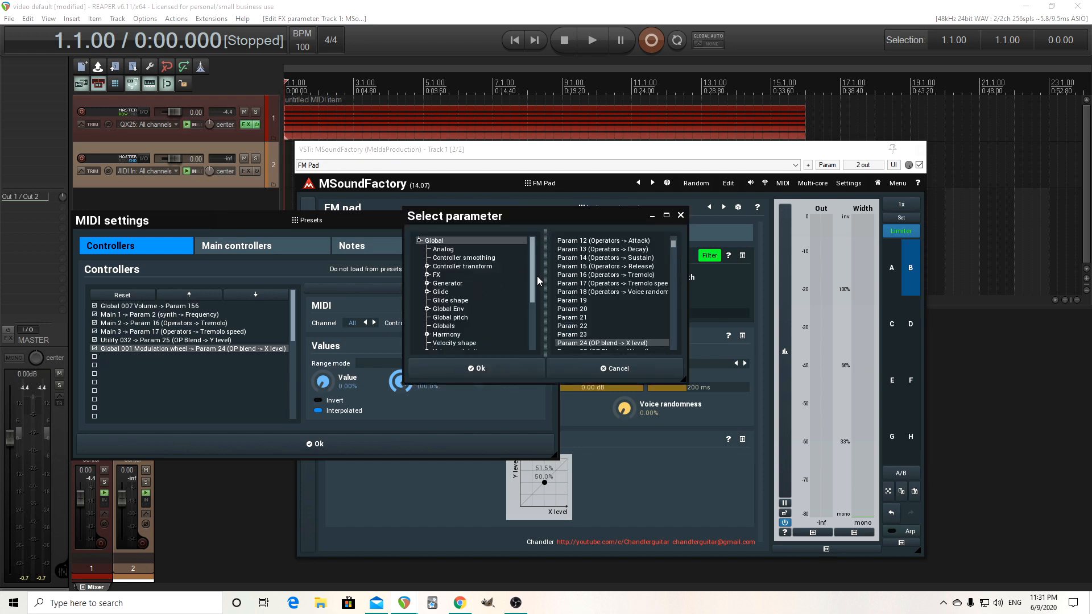
{"action": "left_click", "coordinate": [614, 369]}
{"action": "left_click", "coordinate": [445, 325]}
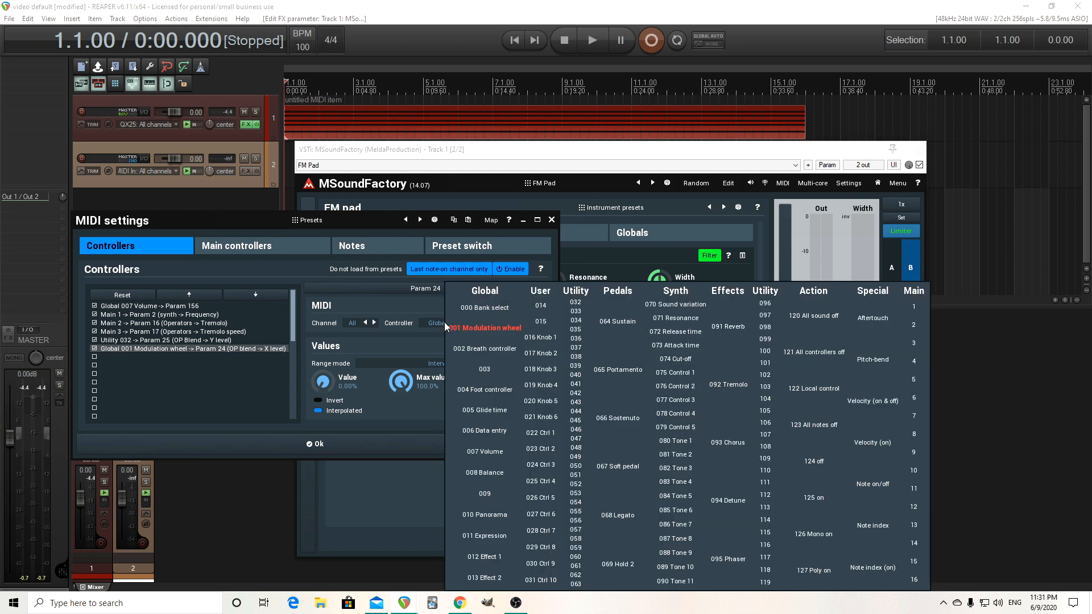
{"action": "left_click", "coordinate": [577, 312]}
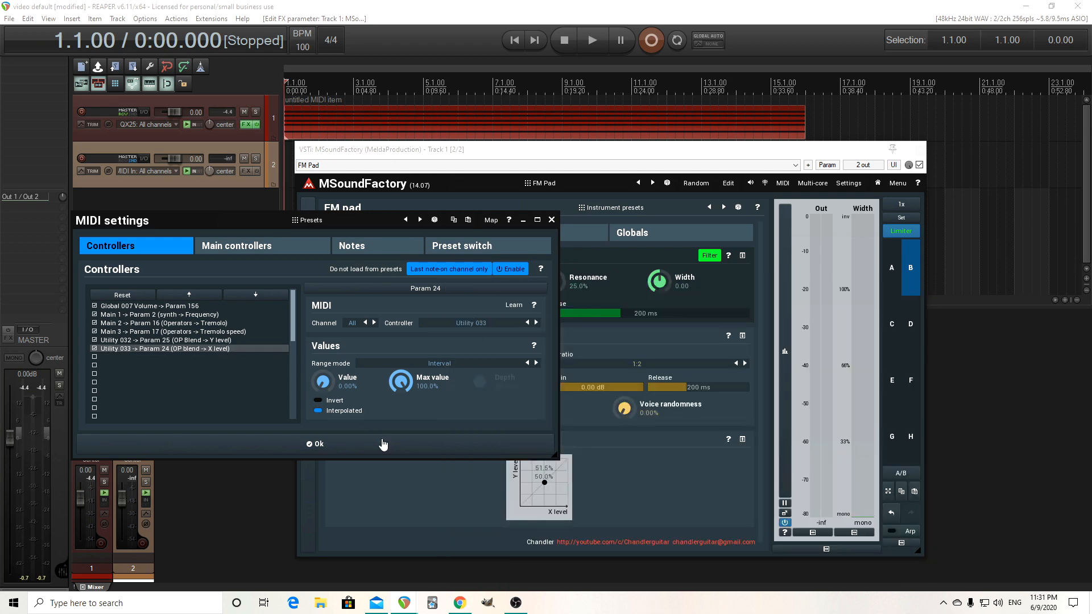
{"action": "left_click", "coordinate": [381, 447]}
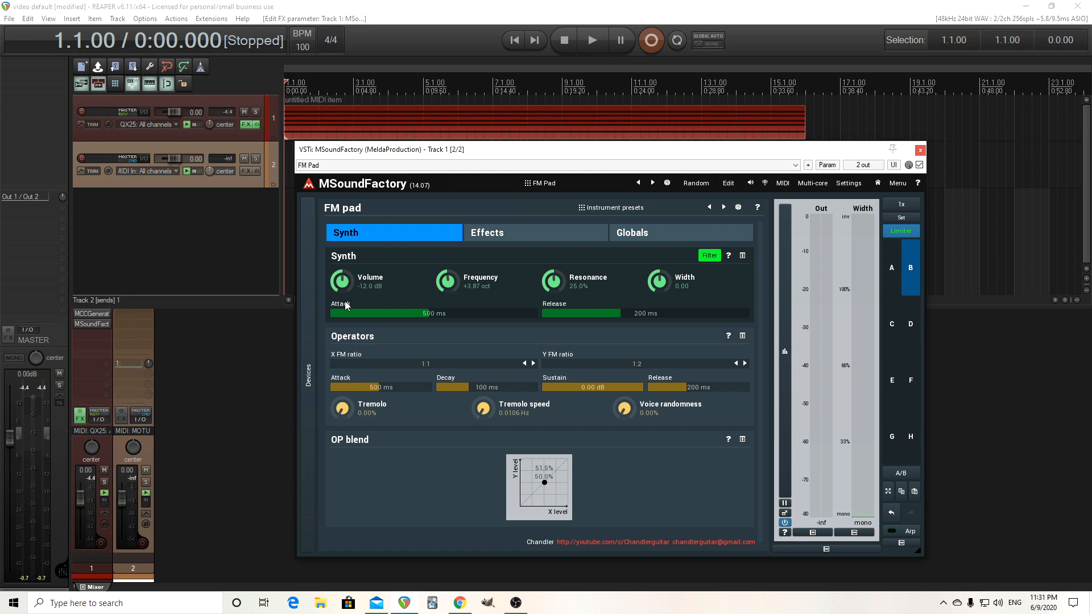
Step: In MCCGenerator, set CC 2's controller to Utility 032, and enable CC 3 with controller Utility 033
{"action": "left_click", "coordinate": [92, 314]}
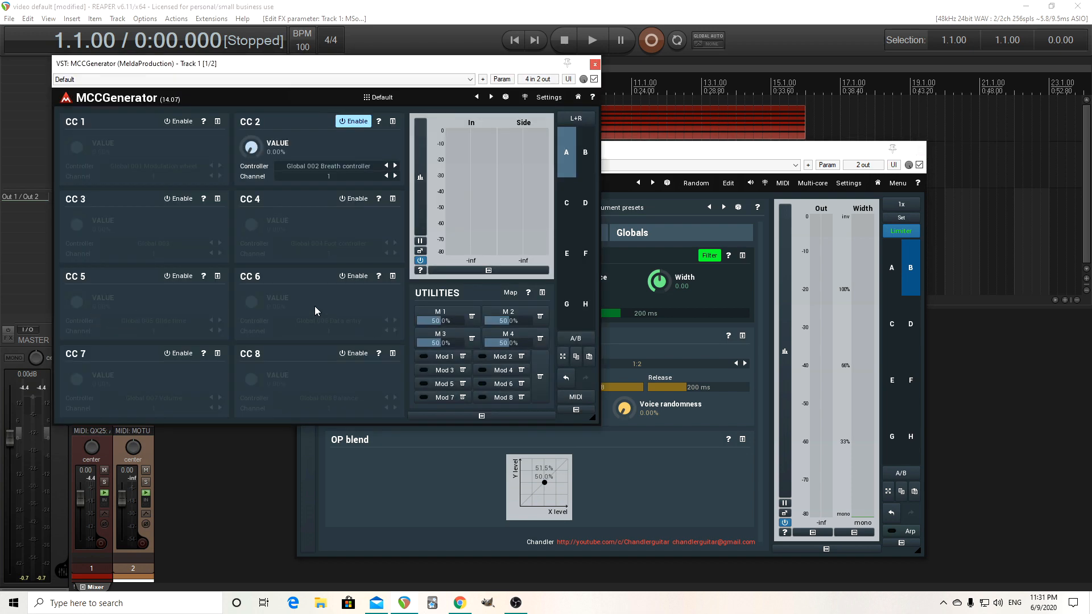
{"action": "left_click", "coordinate": [319, 166]}
{"action": "left_click", "coordinate": [451, 185]}
{"action": "left_click", "coordinate": [179, 199]}
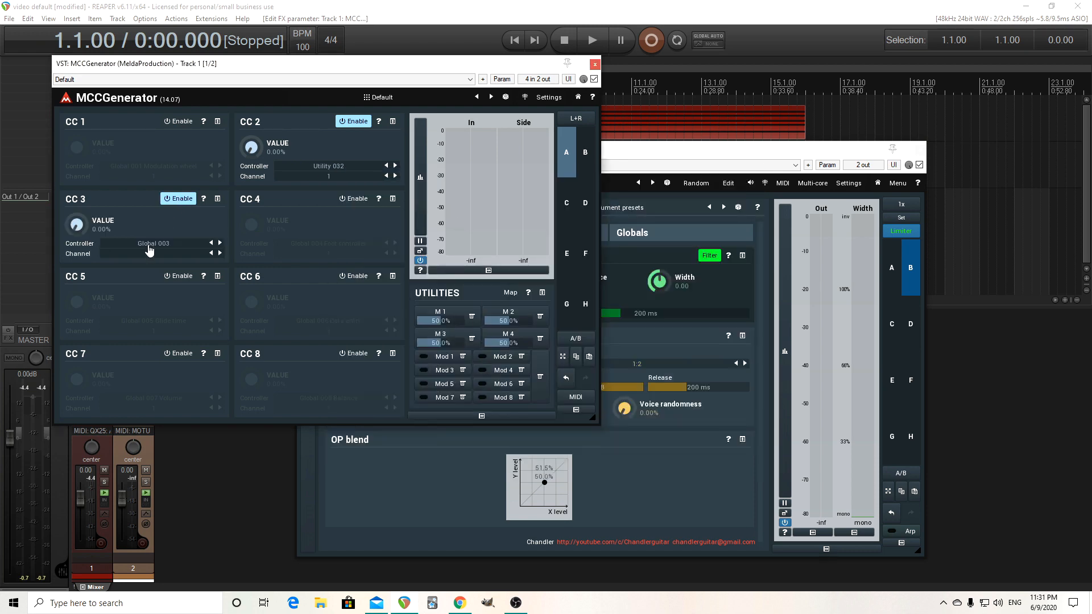
{"action": "left_click", "coordinate": [149, 249]}
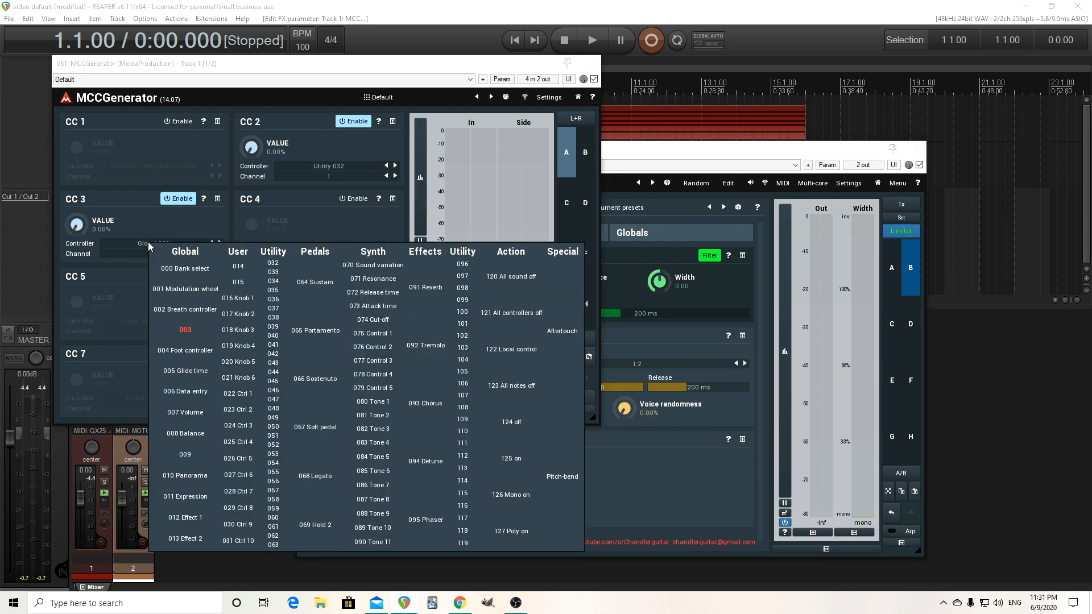
{"action": "left_click", "coordinate": [273, 272]}
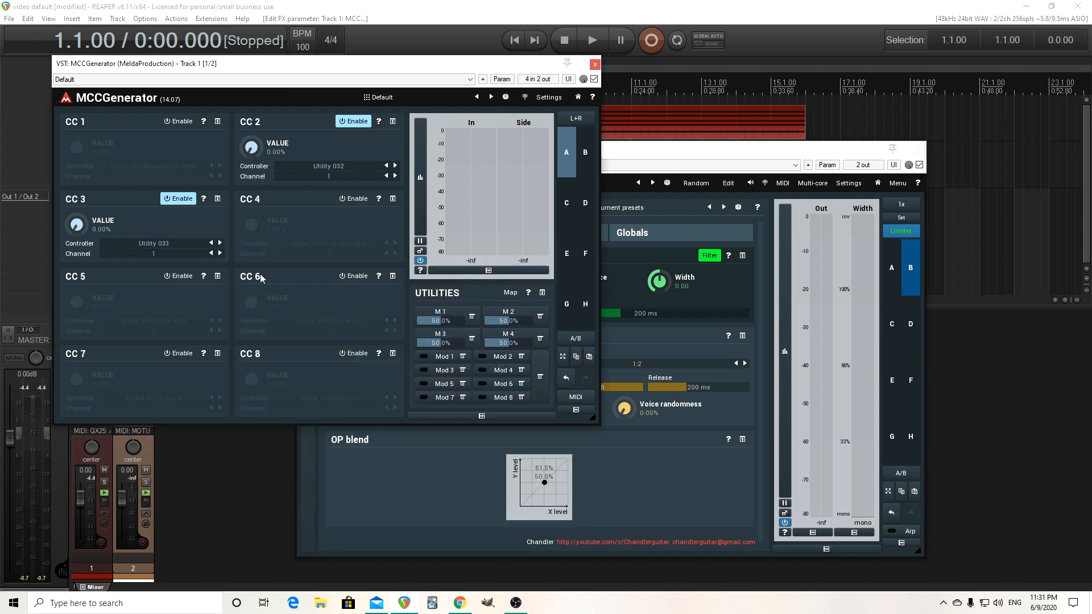
Step: Reassign Modulator 1 so it controls only CC 2's value, and open its settings
{"action": "left_click", "coordinate": [463, 356]}
{"action": "left_click", "coordinate": [500, 380]}
{"action": "left_click", "coordinate": [250, 147]}
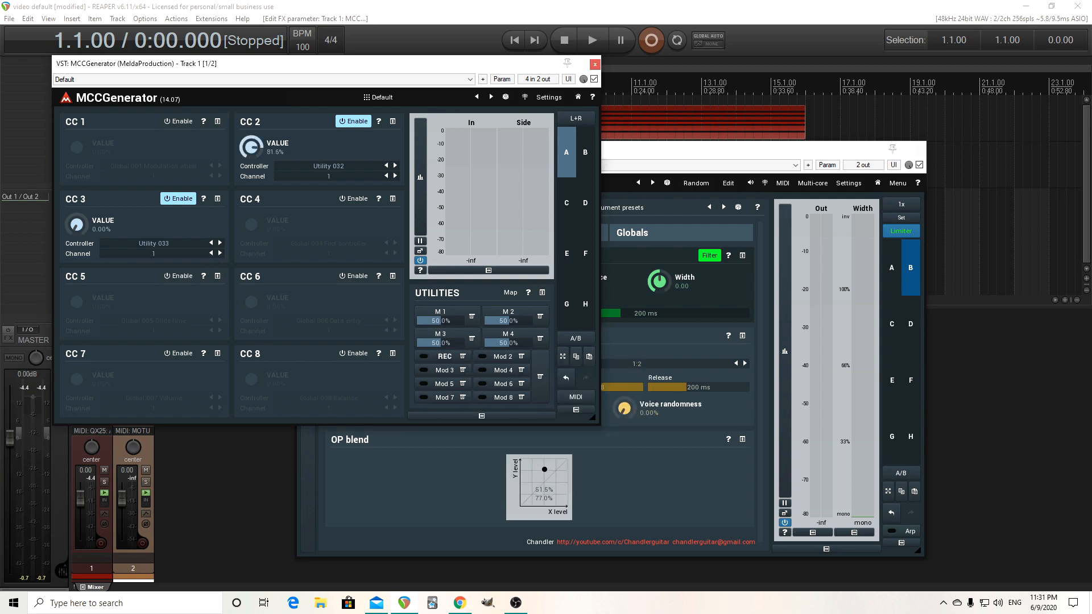
{"action": "left_click", "coordinate": [442, 363]}
{"action": "left_click", "coordinate": [441, 362]}
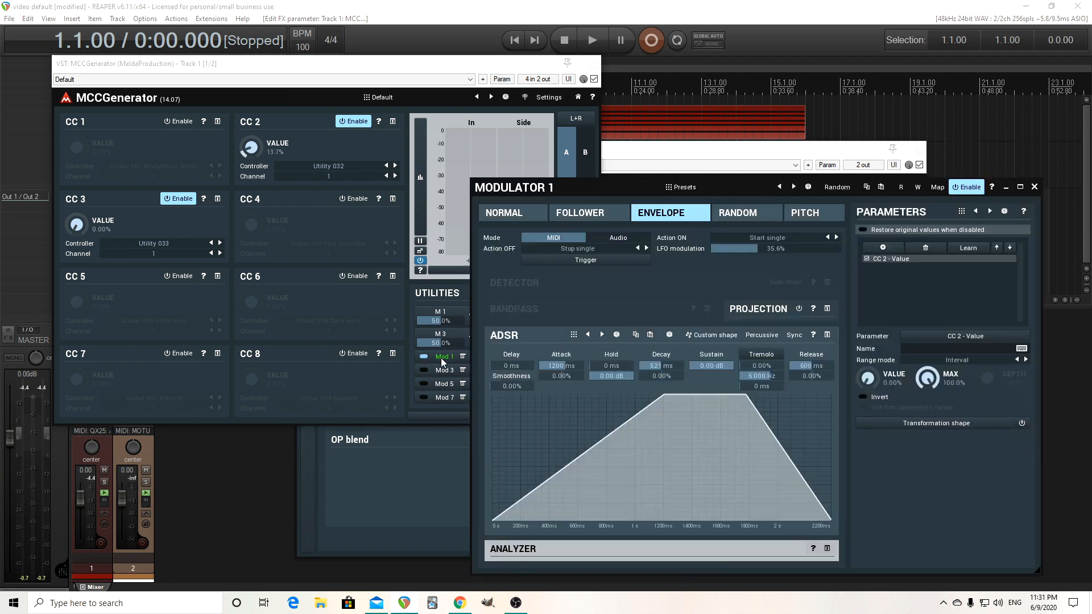
Step: Switch Modulator 1 to Random mode, move its window clear of the OP blend pad, and audition it during playback
{"action": "left_click", "coordinate": [739, 214]}
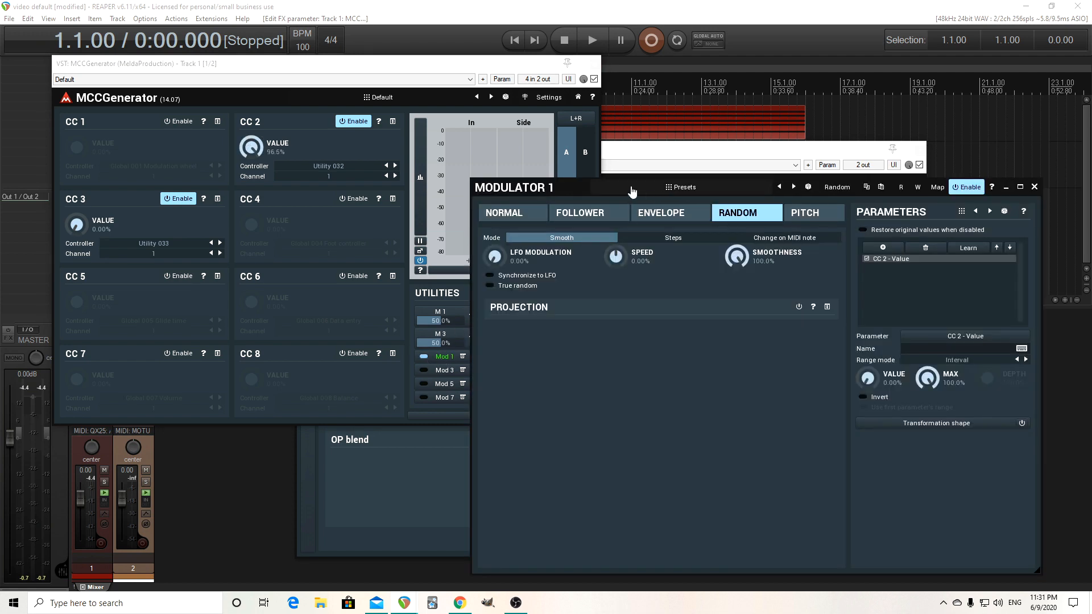
{"action": "left_click_drag", "start_coordinate": [532, 189], "coordinate": [19, 105]}
{"action": "mouse_move", "coordinate": [4, 102]}
{"action": "left_mouse_down"}
{"action": "mouse_move", "coordinate": [112, 173]}
{"action": "mouse_move", "coordinate": [82, 160]}
{"action": "mouse_move", "coordinate": [389, 187]}
{"action": "mouse_move", "coordinate": [683, 138]}
{"action": "left_mouse_up"}
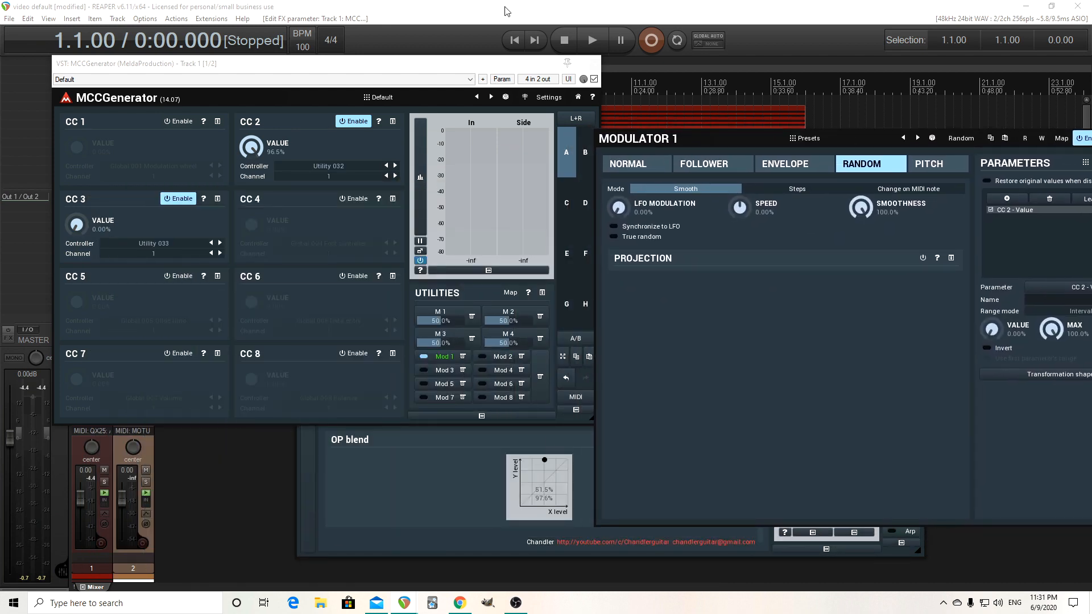
{"action": "left_click", "coordinate": [591, 42]}
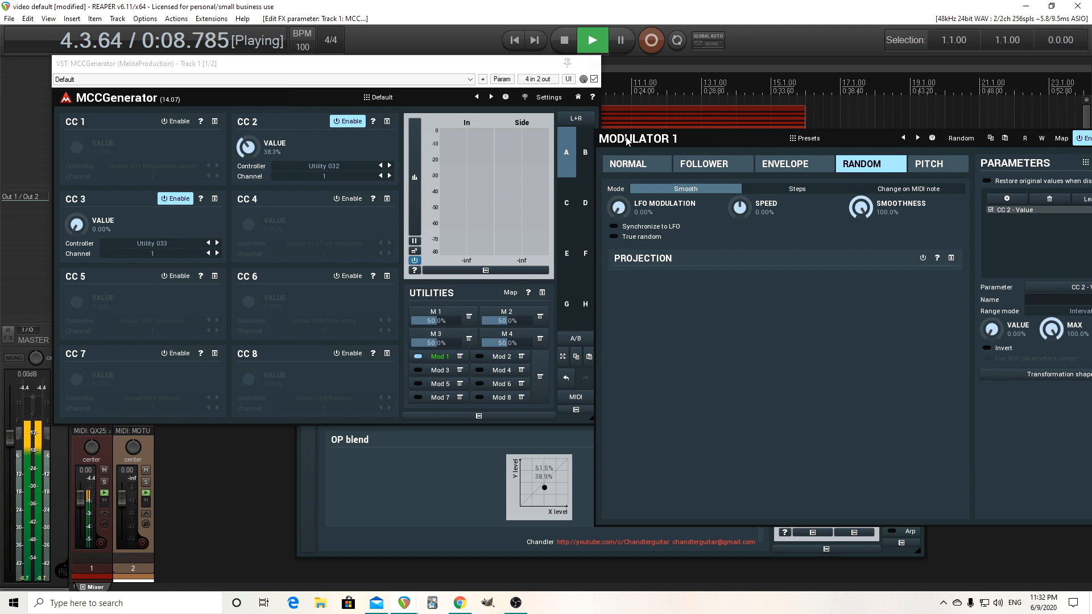
{"action": "left_click", "coordinate": [564, 40]}
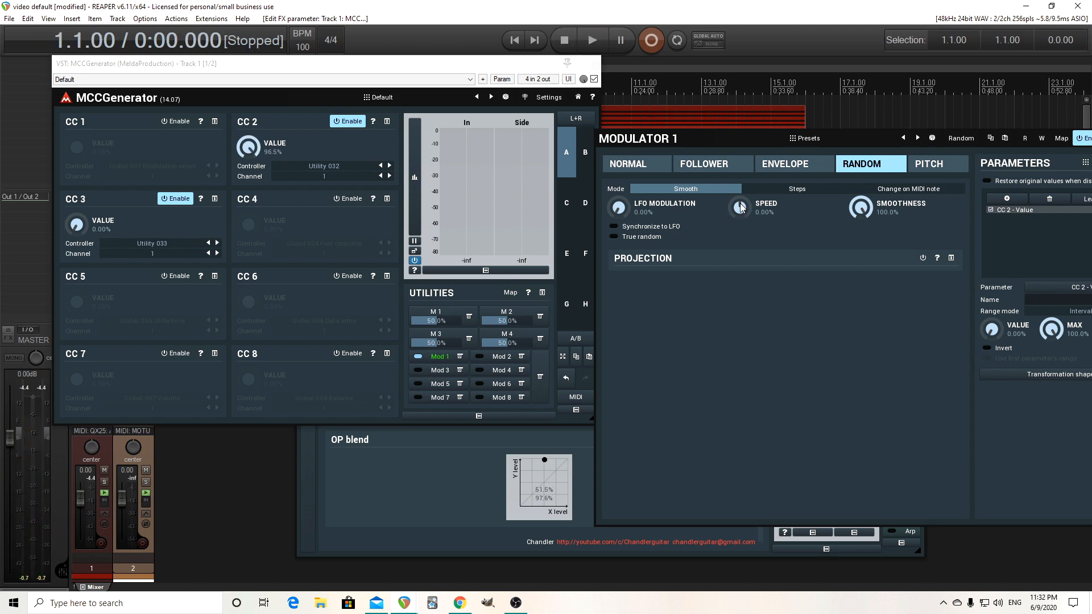
Step: Set Modulator 1's speed to -168%, smoothness to 87.6%, and CC 2 value range to 15.6%–84%, and close its settings
{"action": "left_click_drag", "start_coordinate": [741, 208], "coordinate": [741, 238]}
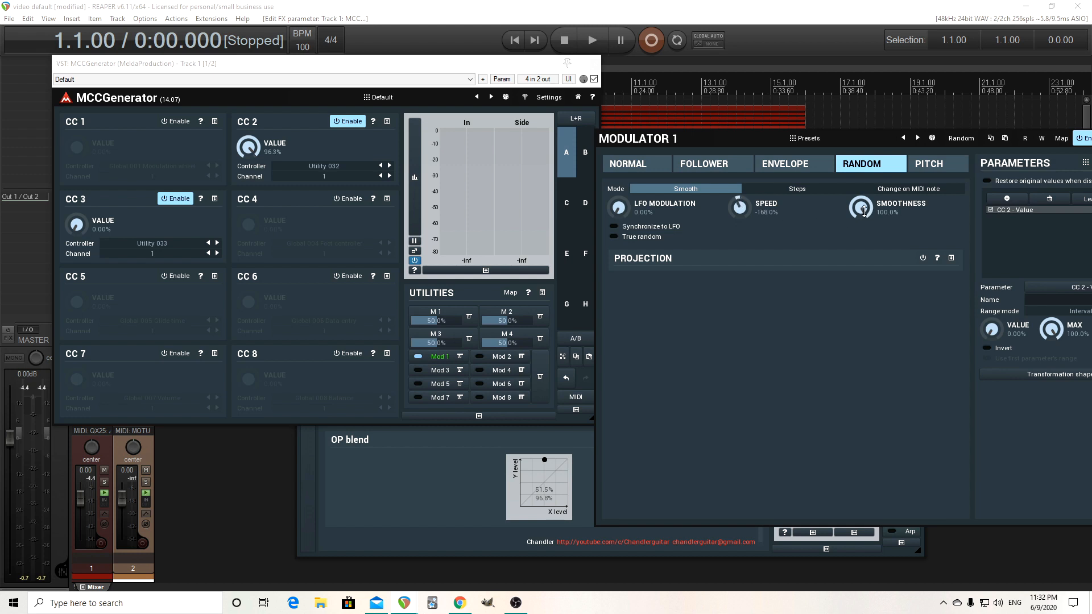
{"action": "left_click_drag", "start_coordinate": [655, 142], "coordinate": [412, 94]}
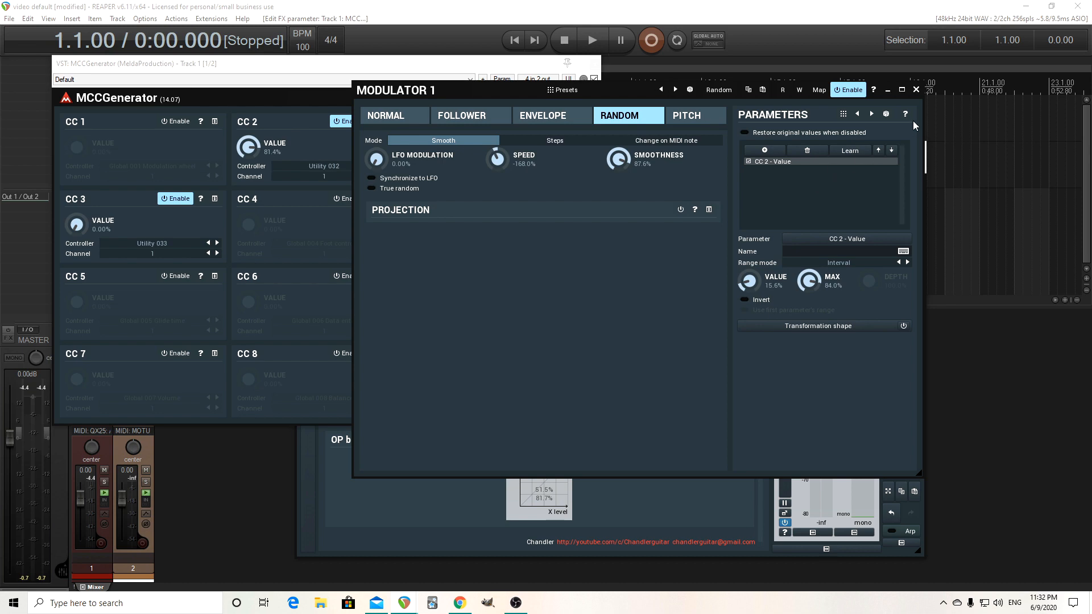
{"action": "left_click", "coordinate": [916, 89]}
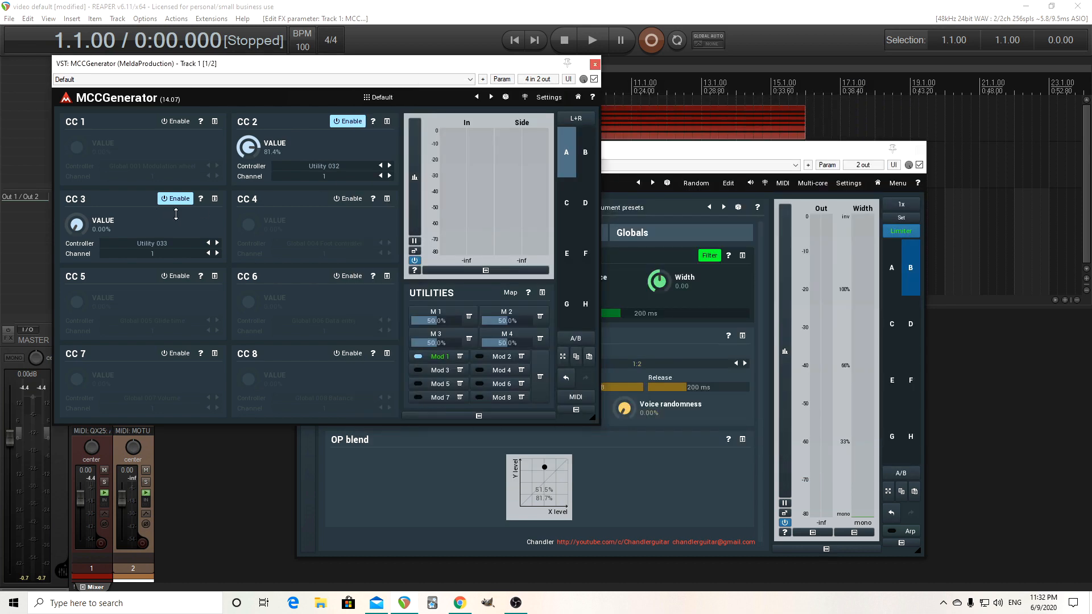
Step: Clear Modulator 2's assignments, make it learn CC 3's value, and open its settings
{"action": "left_click", "coordinate": [523, 360]}
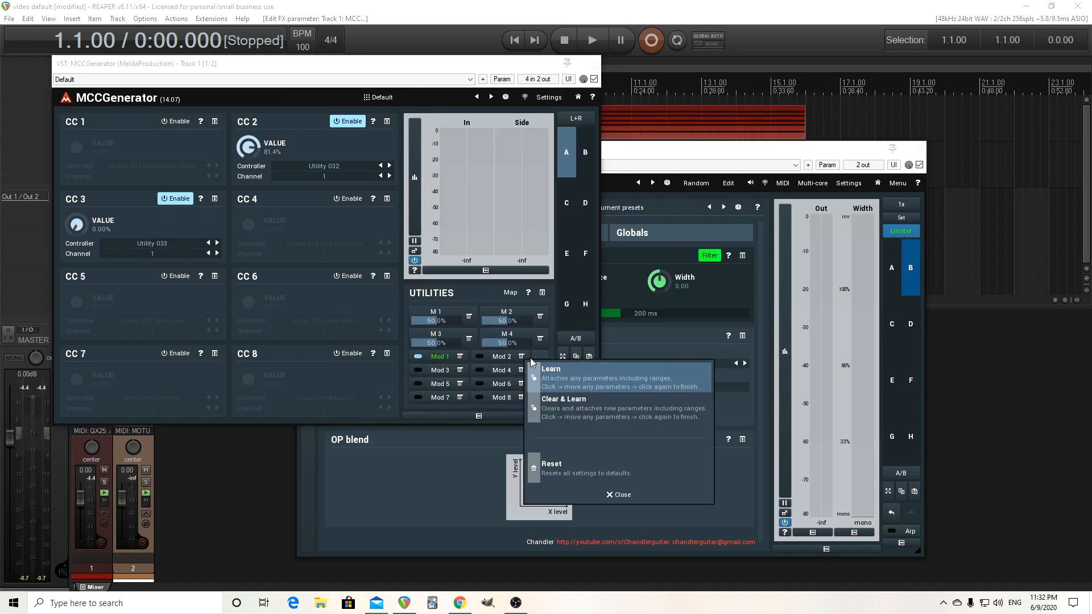
{"action": "left_click", "coordinate": [579, 415]}
{"action": "left_click_drag", "start_coordinate": [77, 225], "coordinate": [76, 259]}
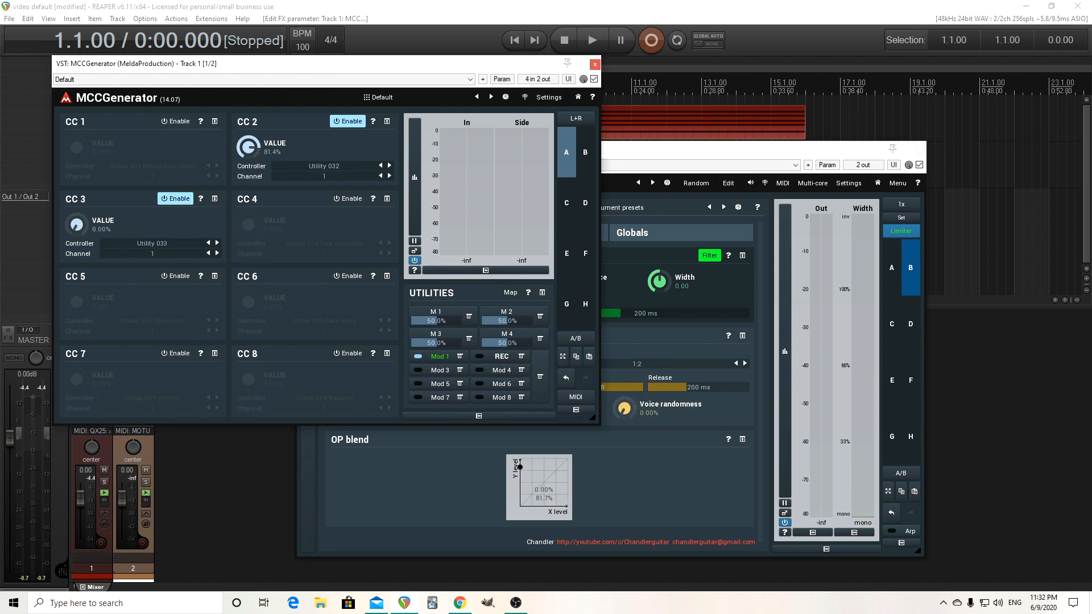
{"action": "left_click", "coordinate": [501, 356]}
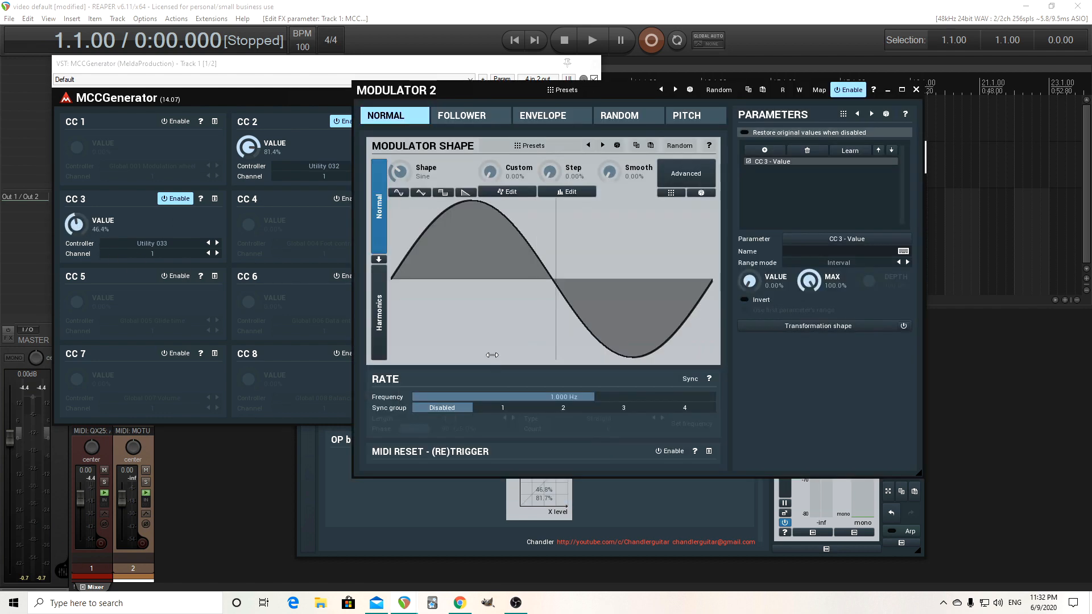
Step: Switch Modulator 2 to Random mode with true random, set the CC 3 value range to 14%–84.8%, and close its settings and MCCGenerator
{"action": "left_click", "coordinate": [619, 118]}
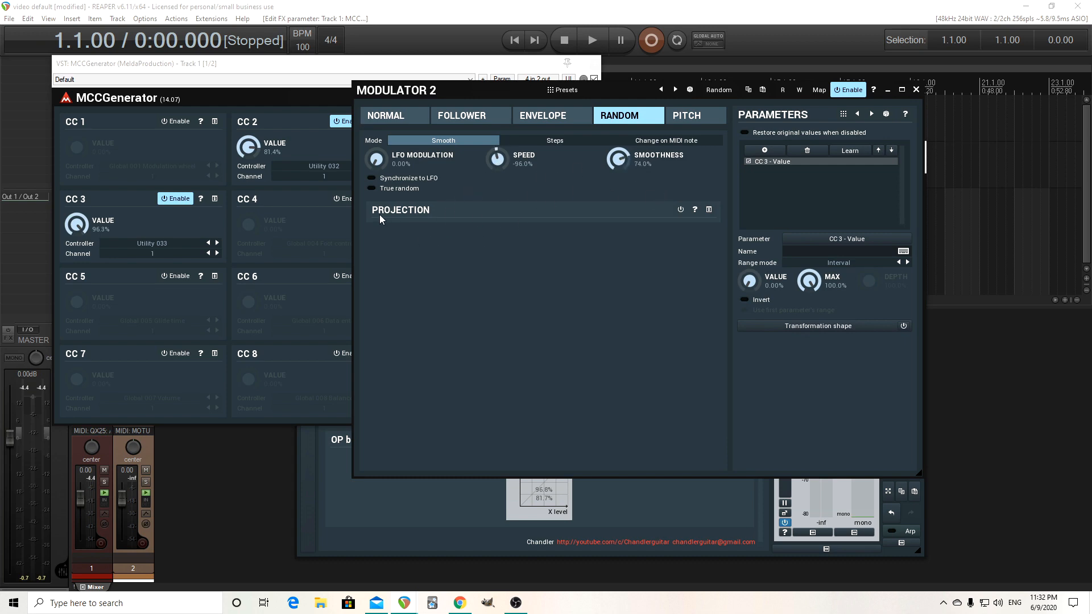
{"action": "left_click", "coordinate": [387, 192]}
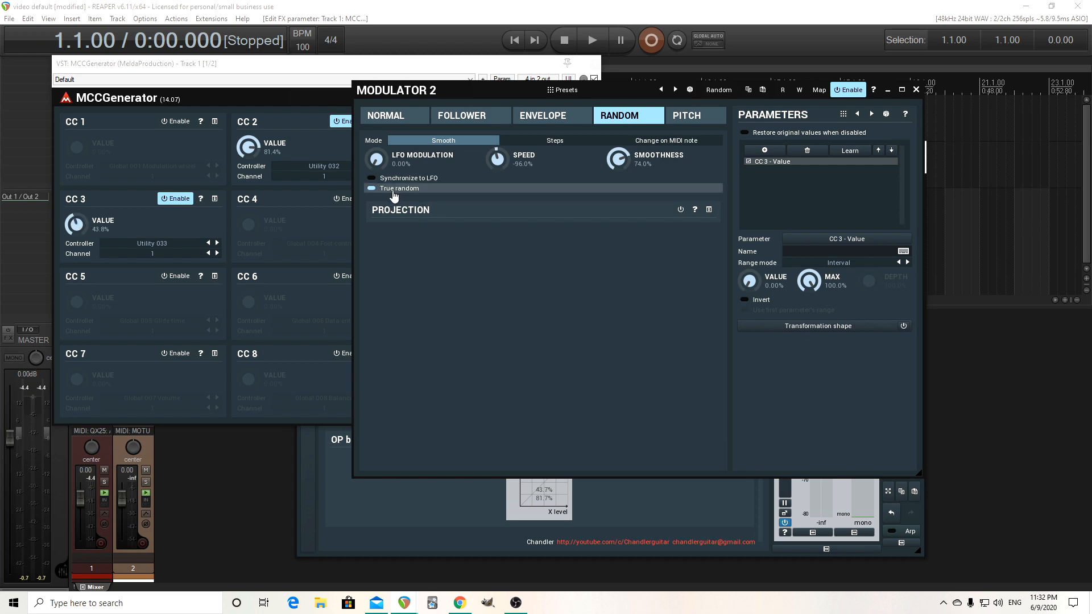
{"action": "left_click_drag", "start_coordinate": [791, 280], "coordinate": [791, 276]}
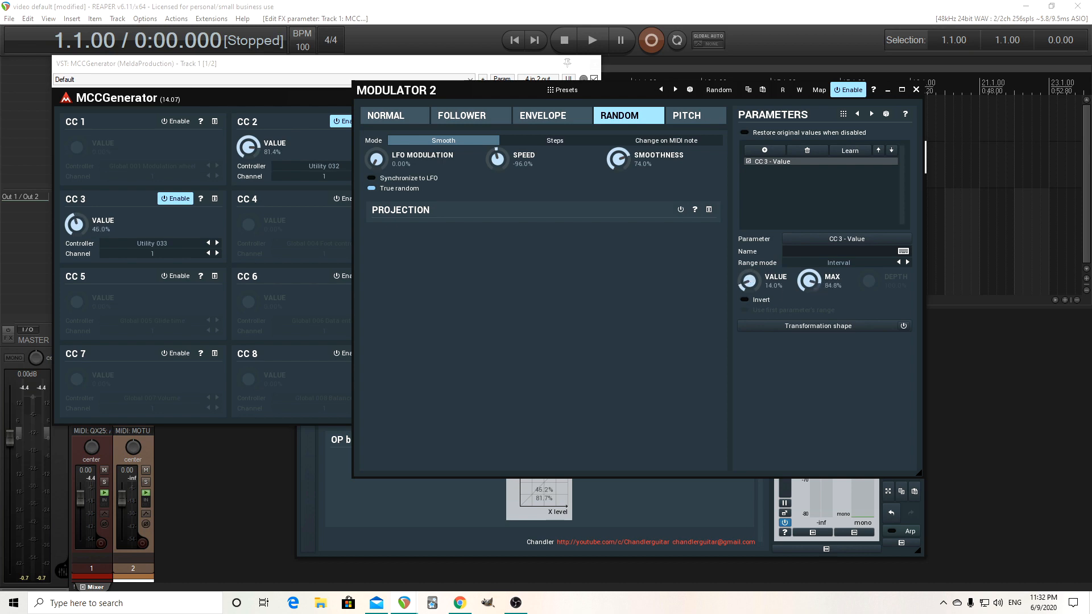
{"action": "left_click", "coordinate": [916, 90]}
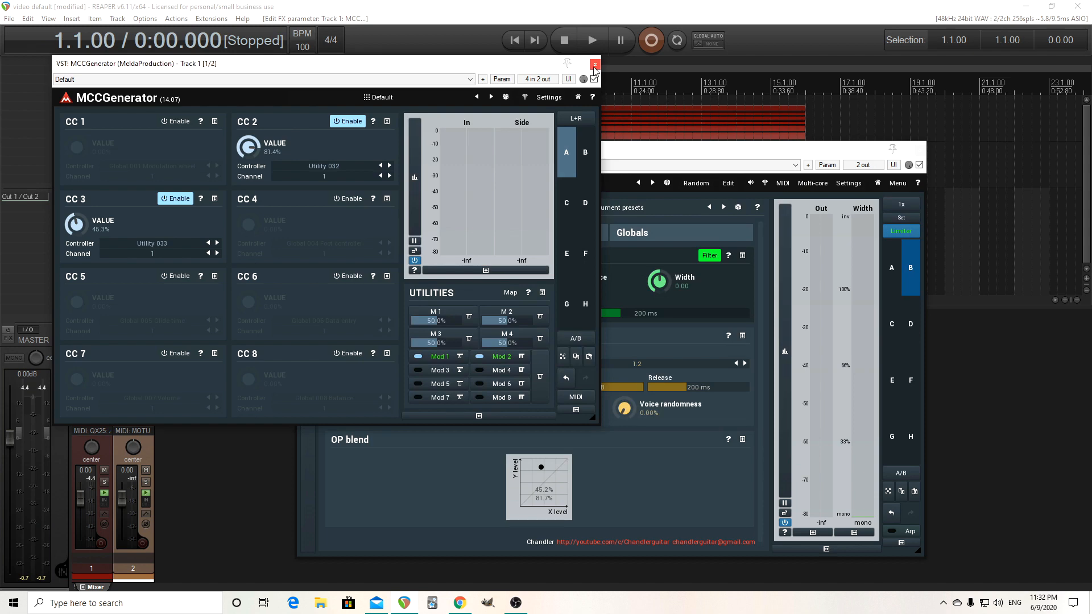
{"action": "left_click", "coordinate": [594, 65]}
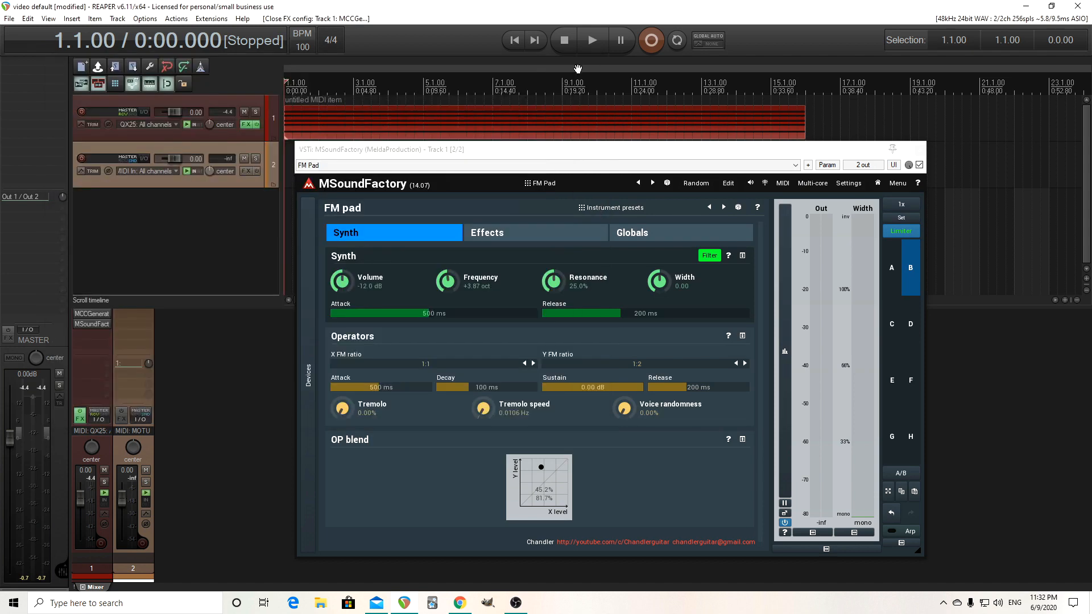
Step: Enable the FM pad's Modulation effect as Chorus 4 voice with +17.6% feedback and 1.6 ms range, and enable the Reverb as Hall
{"action": "left_click", "coordinate": [561, 232]}
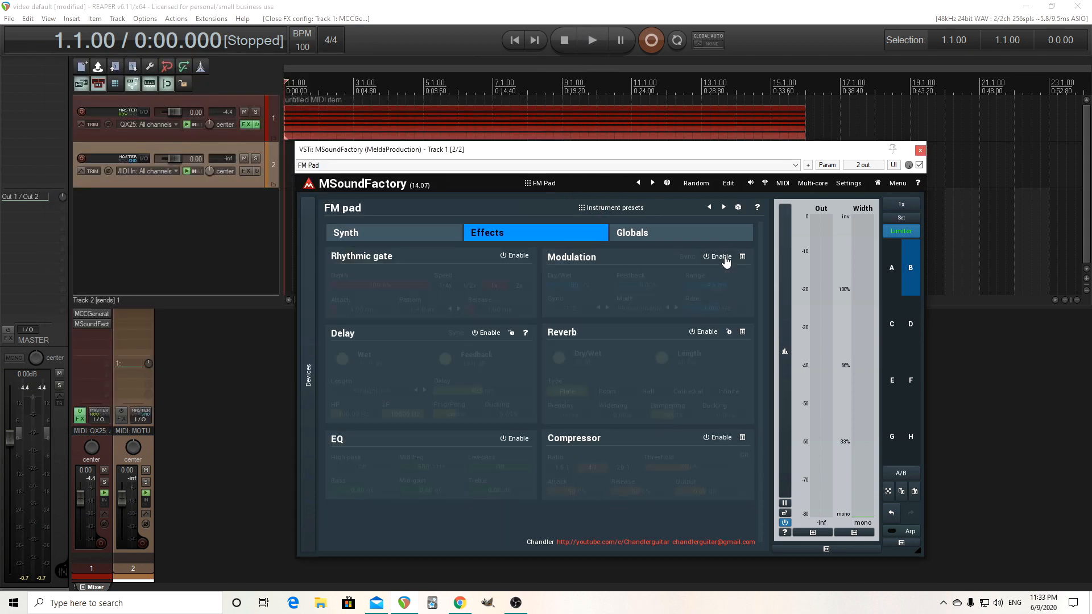
{"action": "left_click", "coordinate": [719, 256]}
{"action": "left_click", "coordinate": [654, 308]}
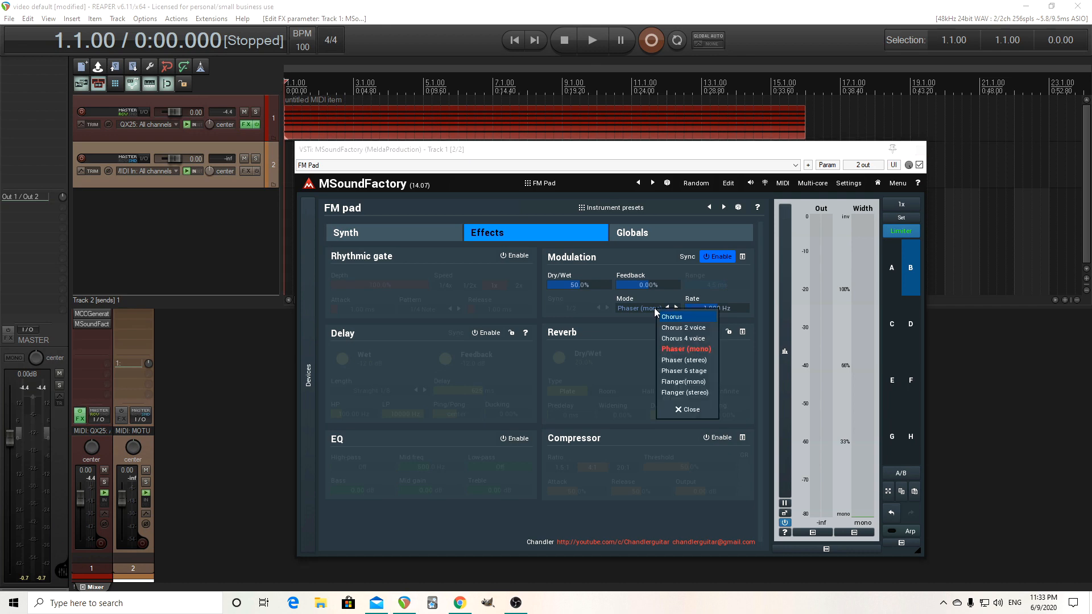
{"action": "left_click", "coordinate": [684, 339]}
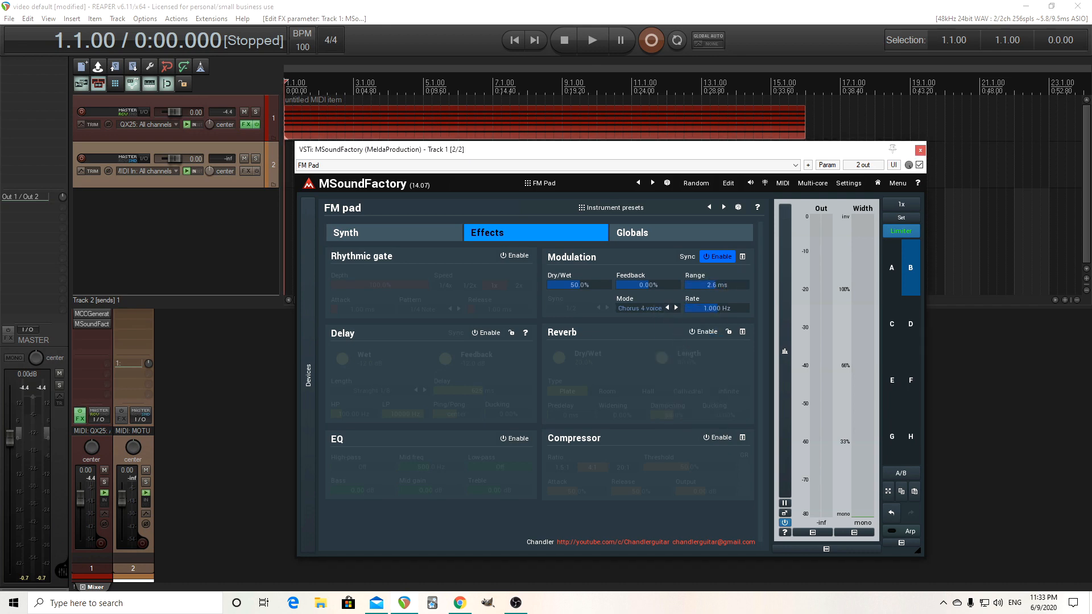
{"action": "left_click_drag", "start_coordinate": [653, 288], "coordinate": [653, 279]}
{"action": "left_click", "coordinate": [704, 332]}
{"action": "left_click", "coordinate": [660, 392]}
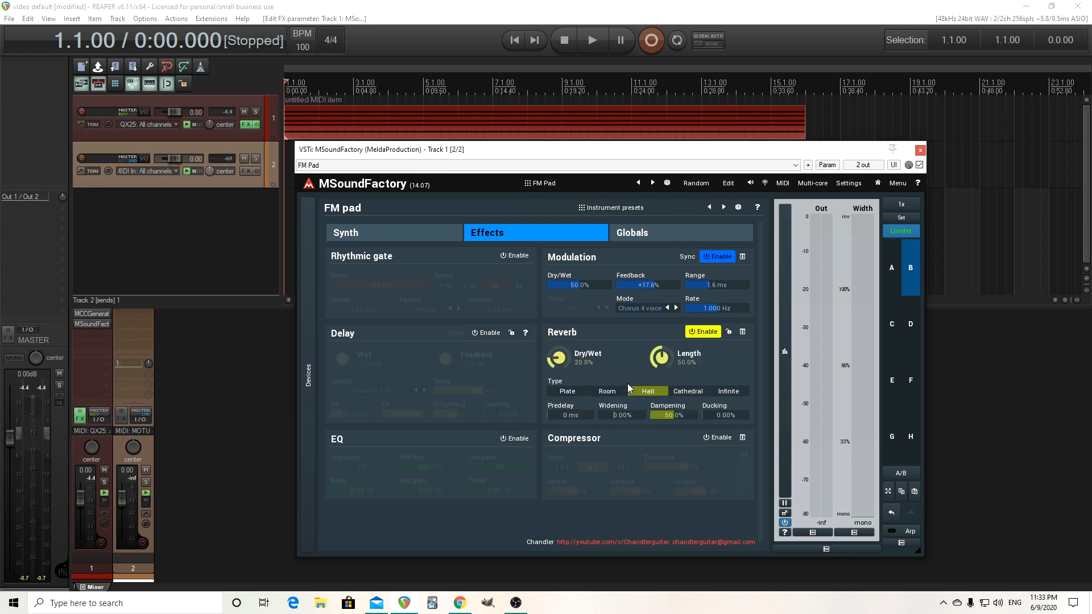
Step: Return to the FM pad's synth controls and audition the modulated OP blend during playback, then stop
{"action": "left_click", "coordinate": [359, 235]}
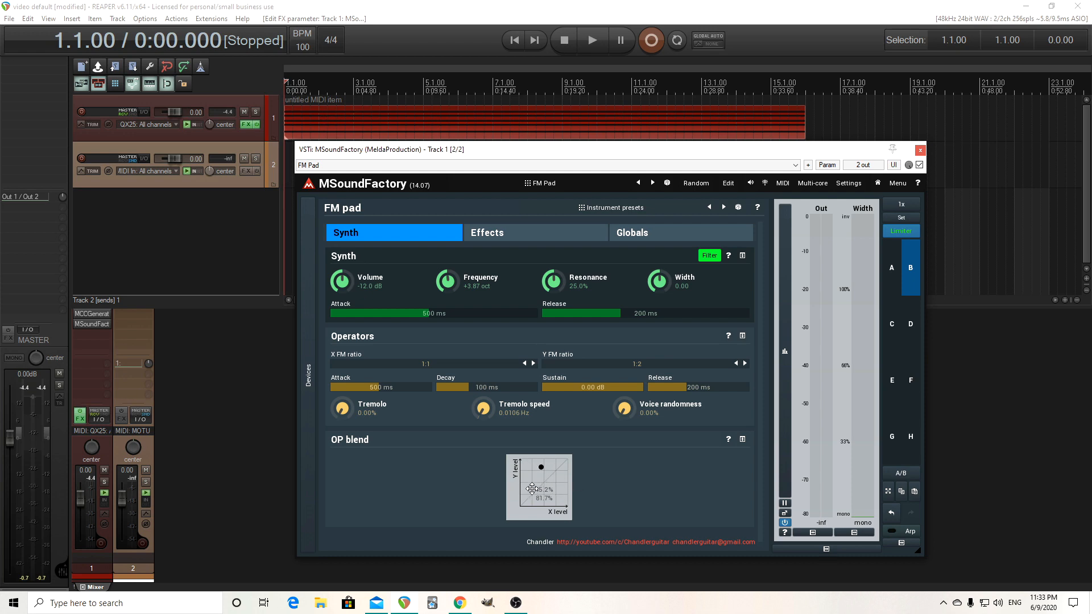
{"action": "left_click", "coordinate": [586, 50]}
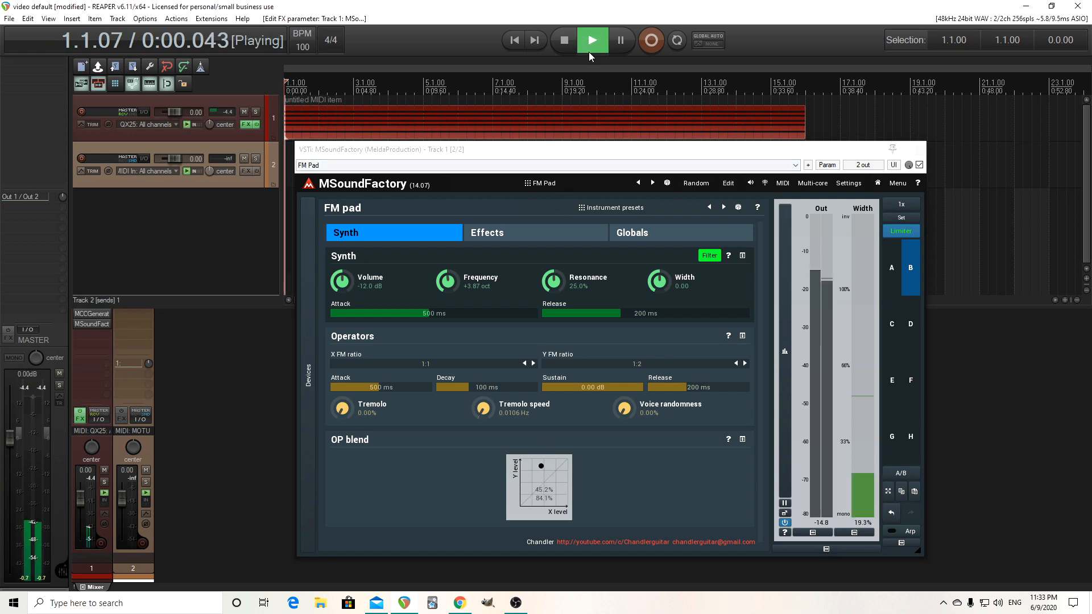
{"action": "left_click", "coordinate": [564, 36]}
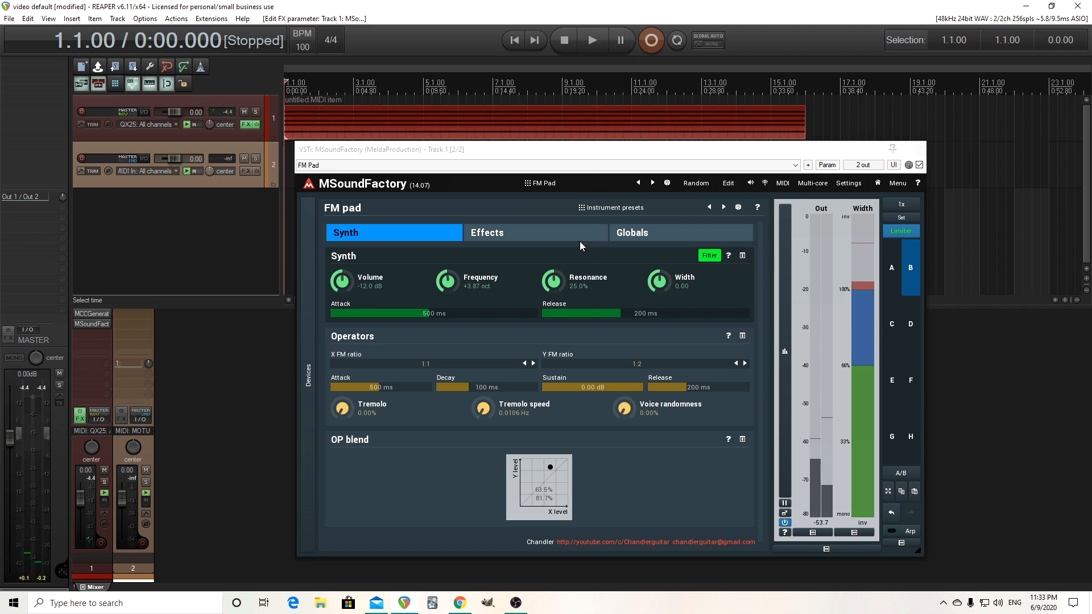
Step: Set the Y FM ratio to 1:3 and audition X FM ratios 1:1.5, 1:2, 1:3 and 1:4, keeping 1:4 and stopping playback
{"action": "left_click", "coordinate": [533, 363]}
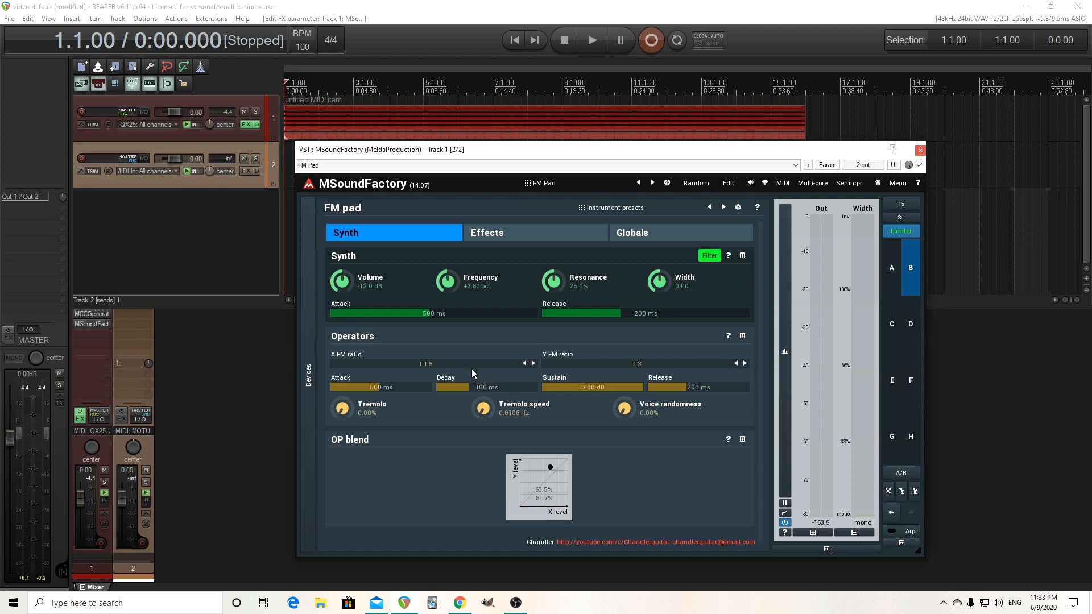
{"action": "left_click", "coordinate": [590, 42]}
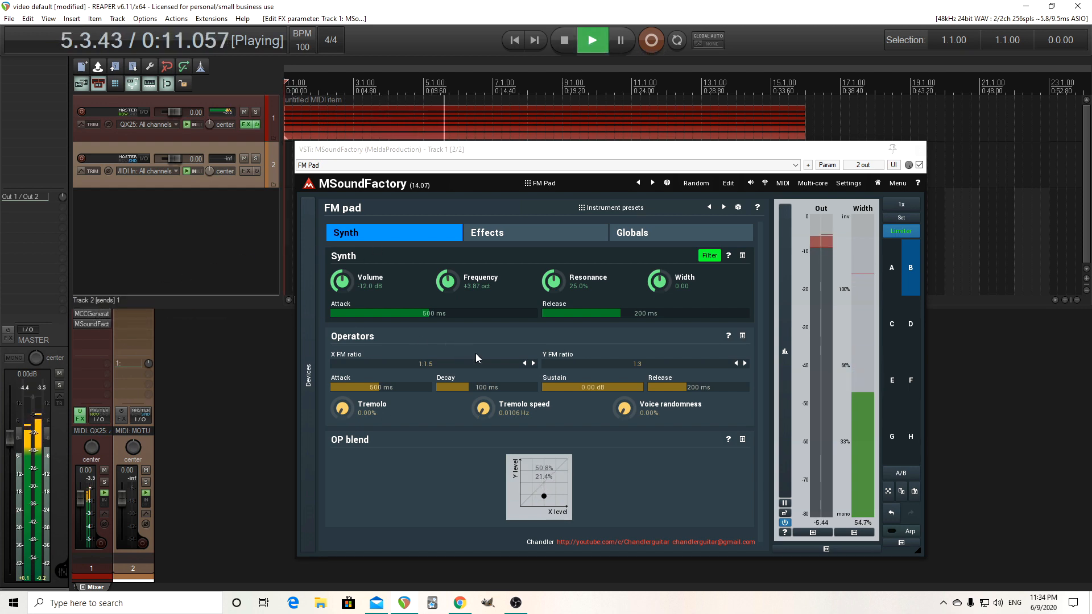
{"action": "left_click", "coordinate": [533, 363]}
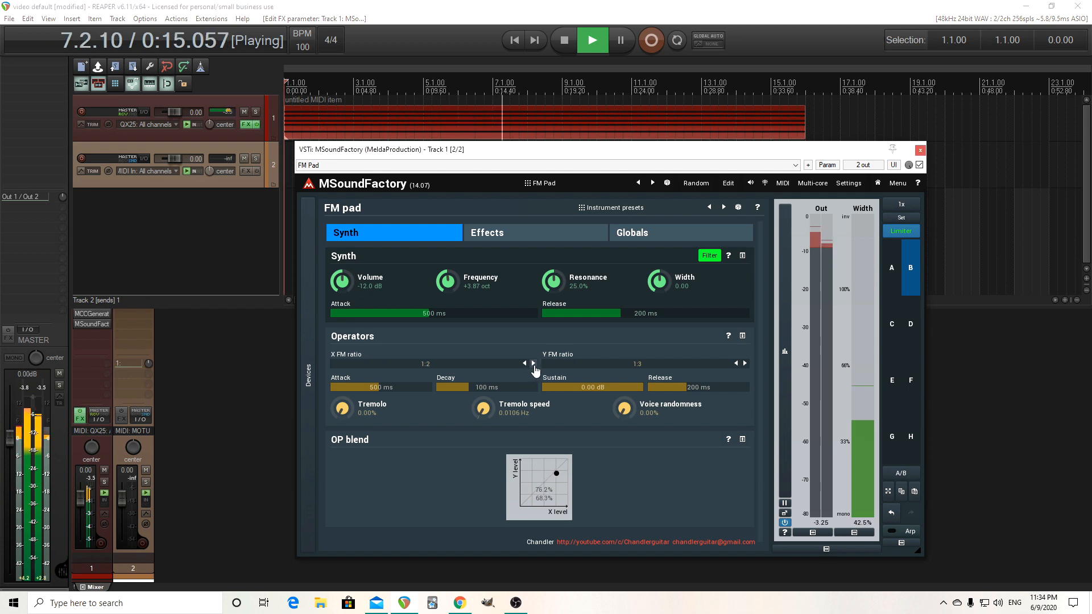
{"action": "left_click", "coordinate": [533, 366]}
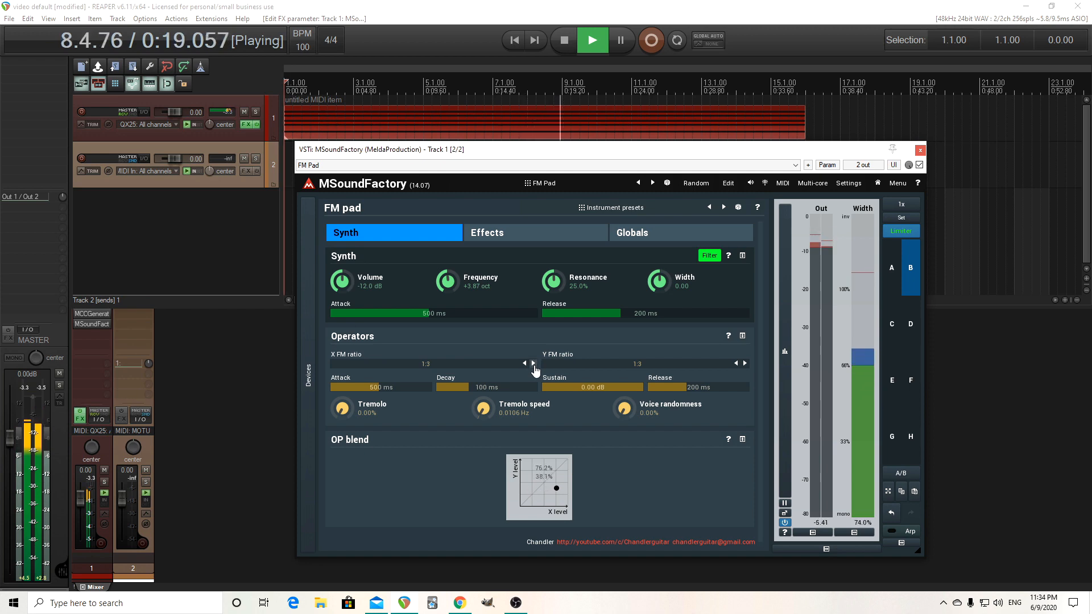
{"action": "left_click", "coordinate": [534, 364]}
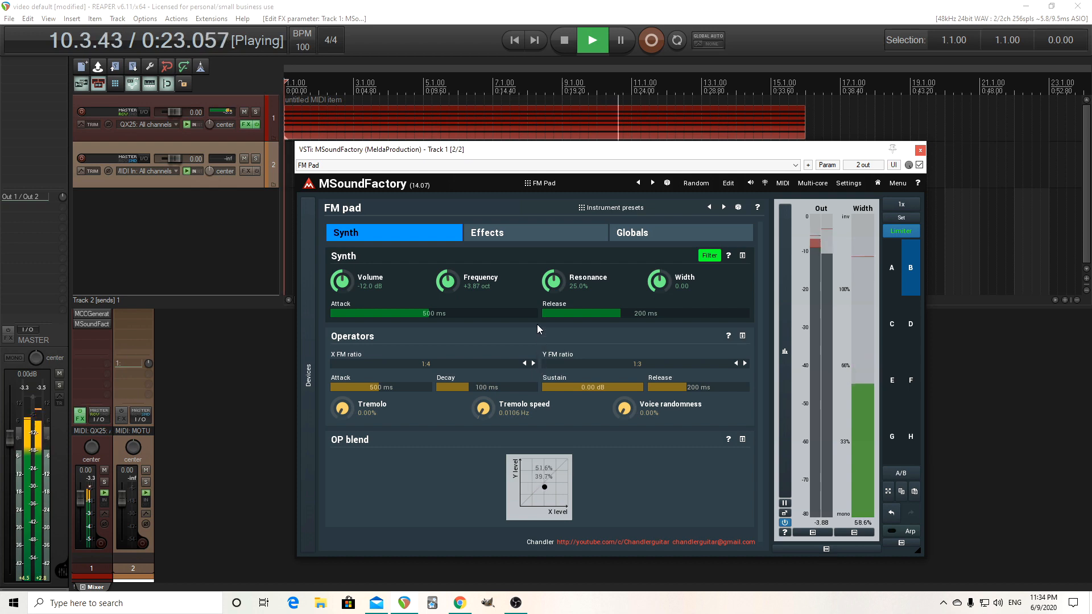
{"action": "left_click", "coordinate": [563, 40]}
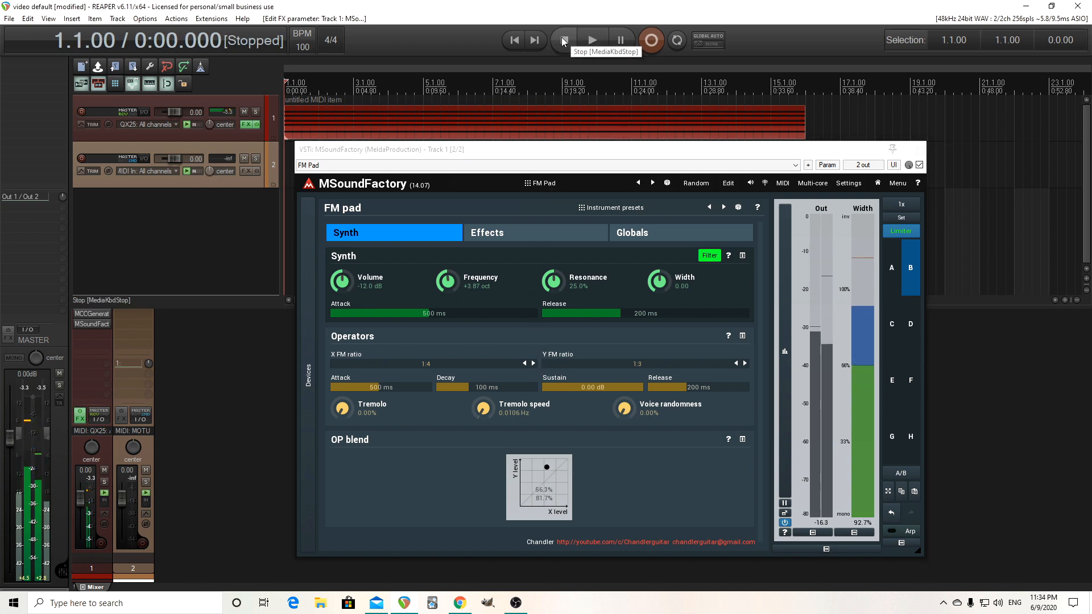